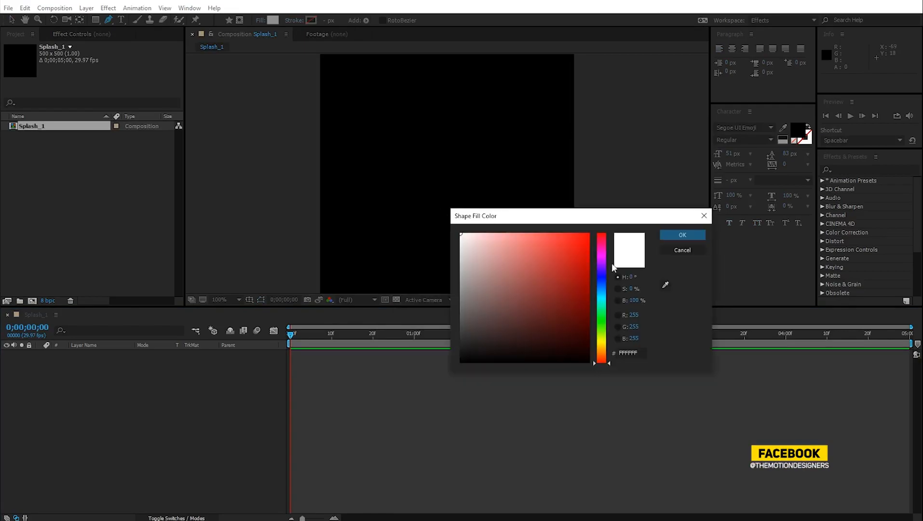
- Draw a narrow white Pen-tool teardrop near the Splash_1 centre, point facing down, on Shape Layer 1
click(668, 233)
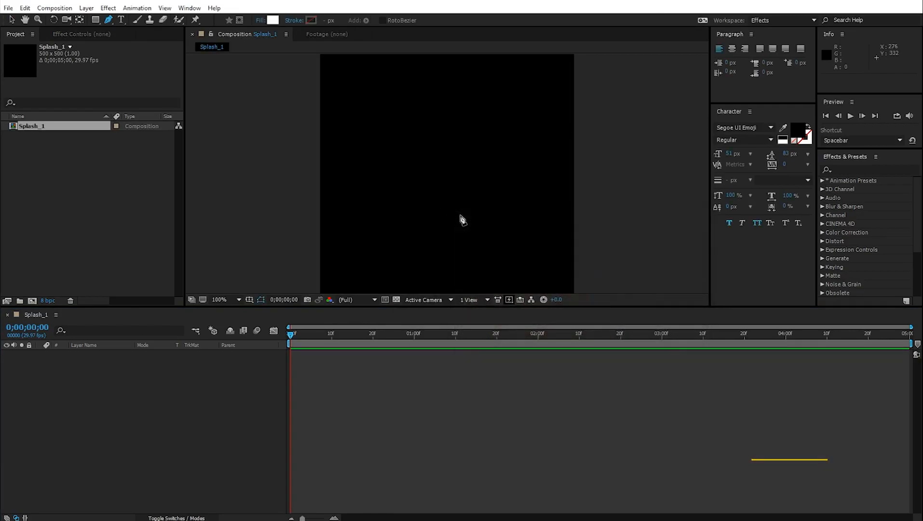
click(413, 150)
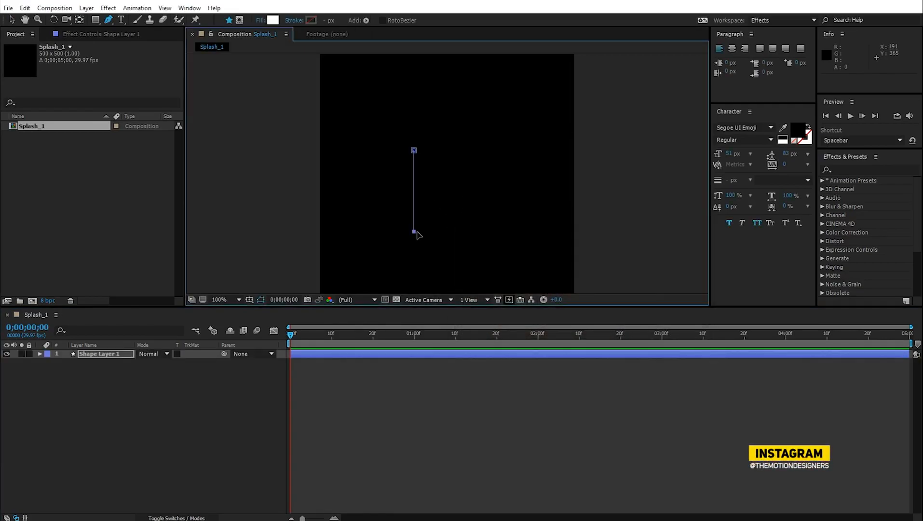
drag(417, 234, 446, 189)
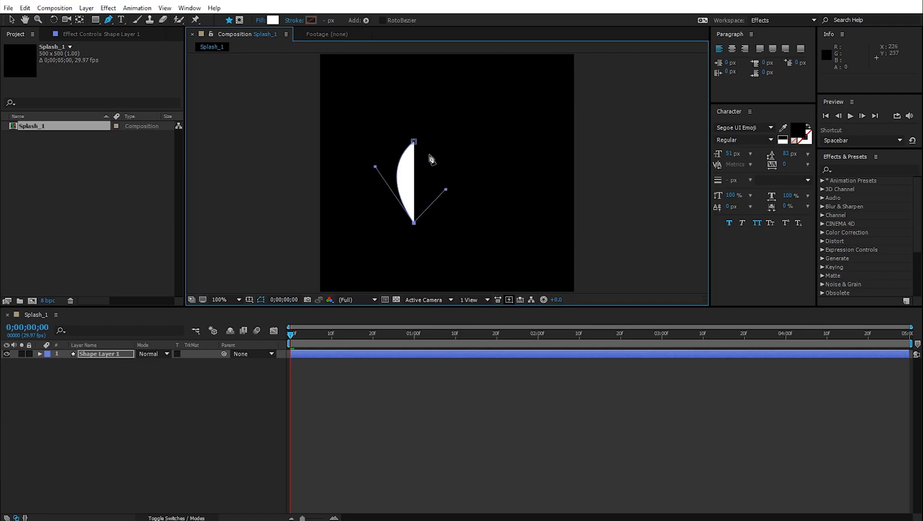
drag(415, 144, 394, 141)
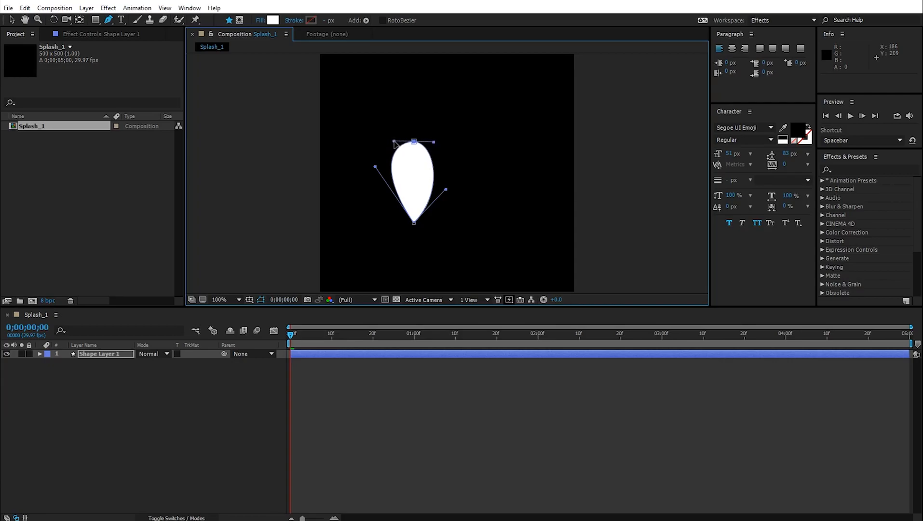
drag(415, 223, 415, 237)
drag(445, 203, 433, 194)
drag(377, 182, 381, 184)
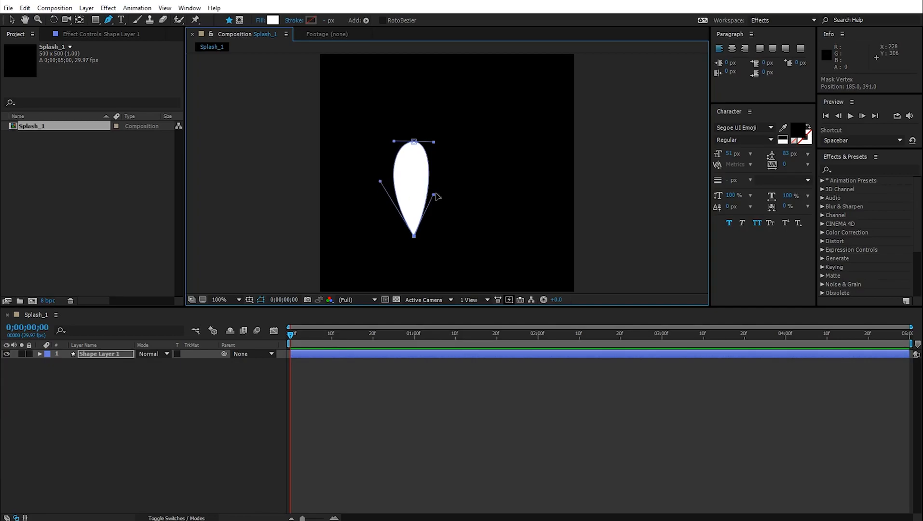
drag(435, 195, 438, 192)
click(96, 355)
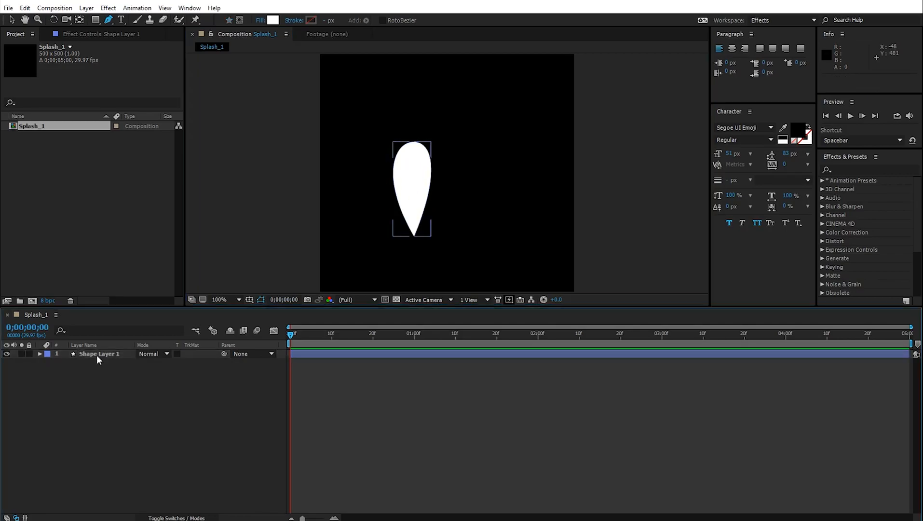
- Centre the anchor point on the teardrop and scale the shape down to 42%
click(80, 21)
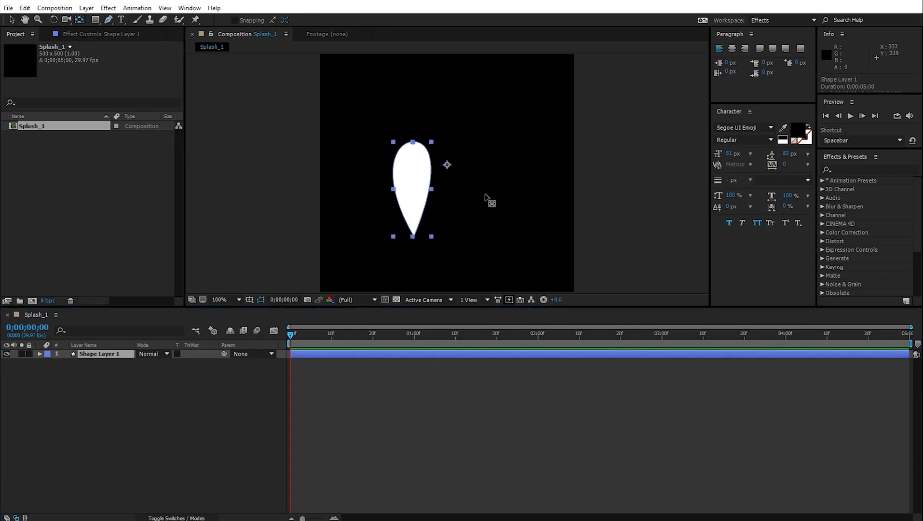
drag(443, 166, 413, 190)
key(s)
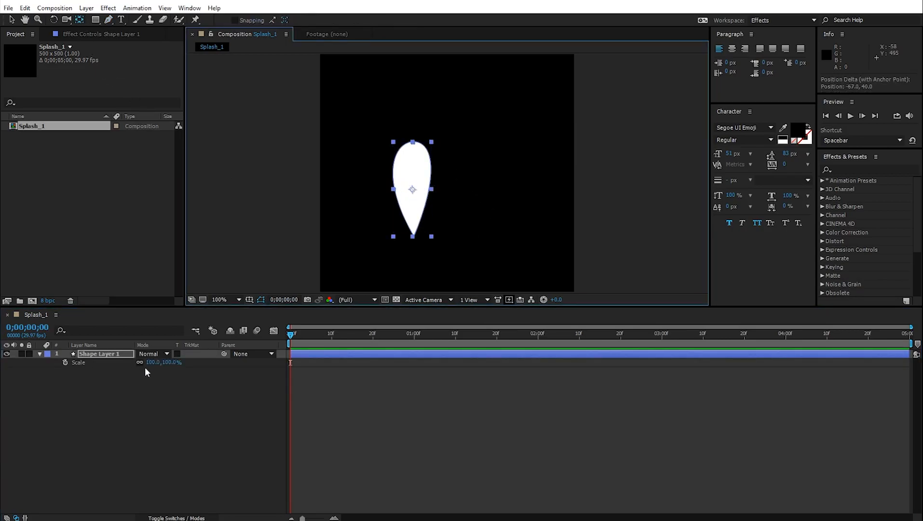
drag(151, 362, 135, 374)
click(194, 440)
- Show Shape Layer 1's Position and Rotation properties alongside Scale
scroll(457, 220, down, 2)
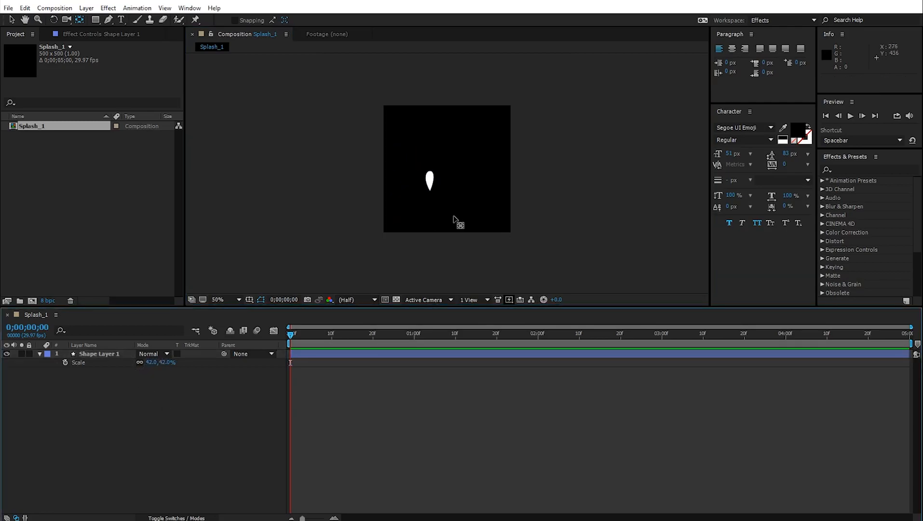
scroll(457, 221, up, 4)
click(13, 21)
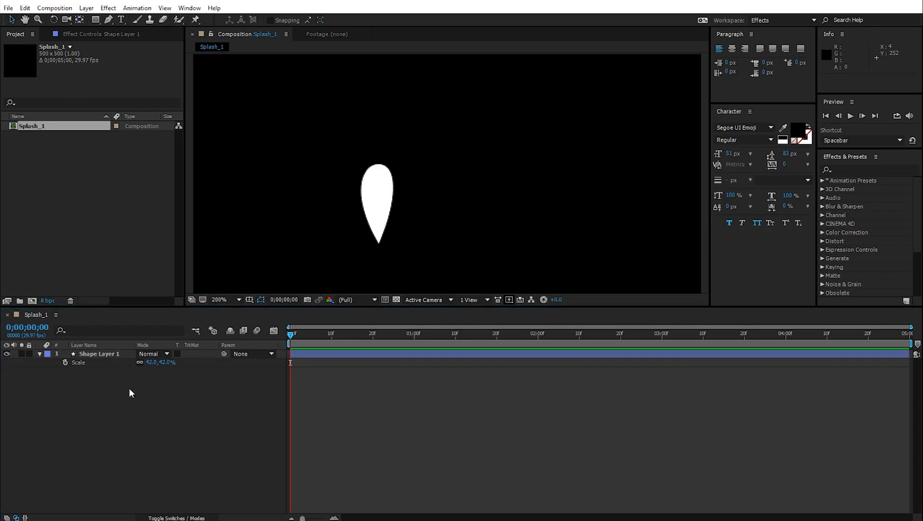
click(98, 357)
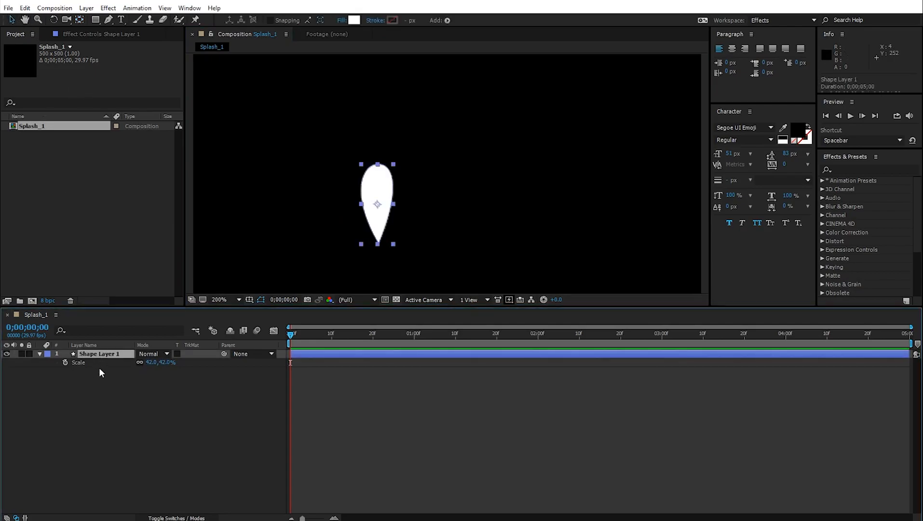
key(shift+p)
key(shift+r)
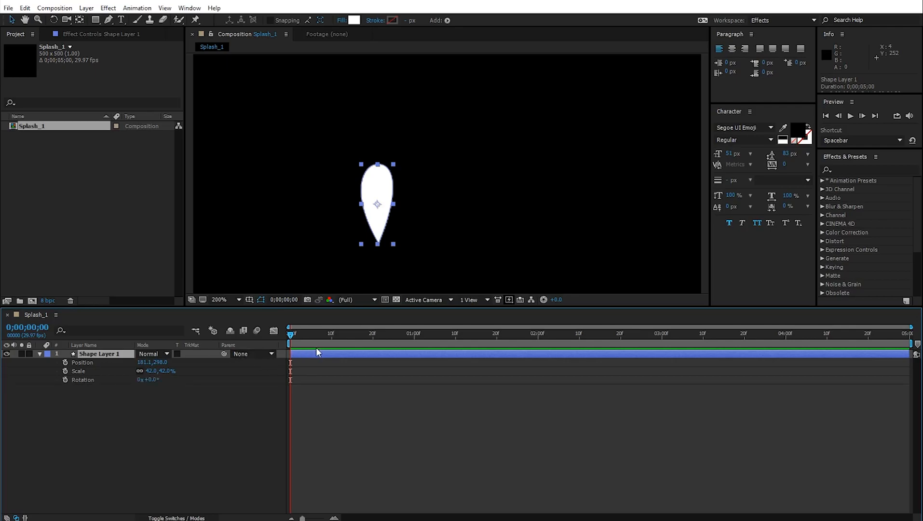
- Set starting Position and Rotation keyframes at 0f, then move to the one-second mark
key(space)
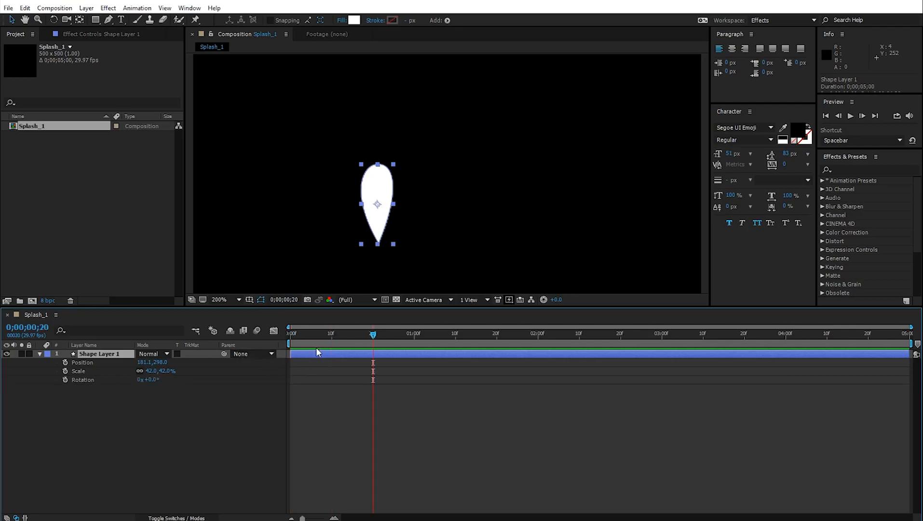
key(shift+Page_Up)
key(shift+Page_Up)
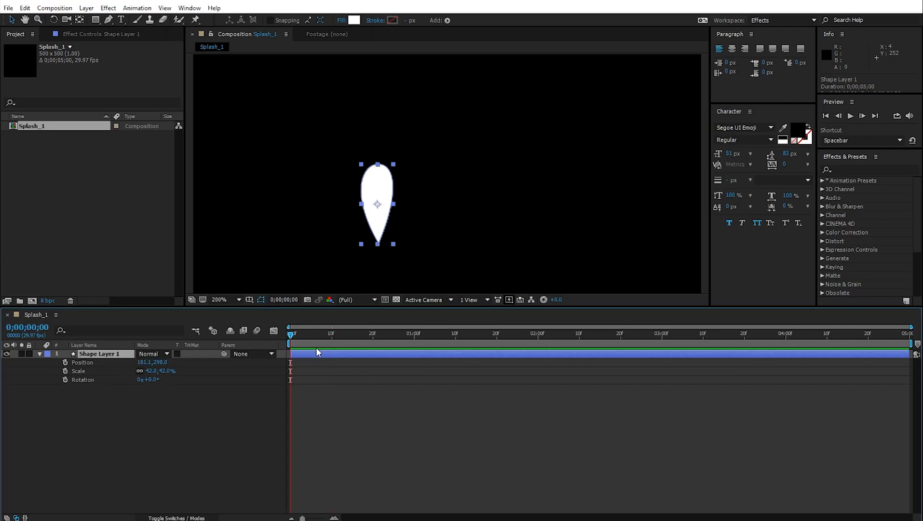
click(65, 362)
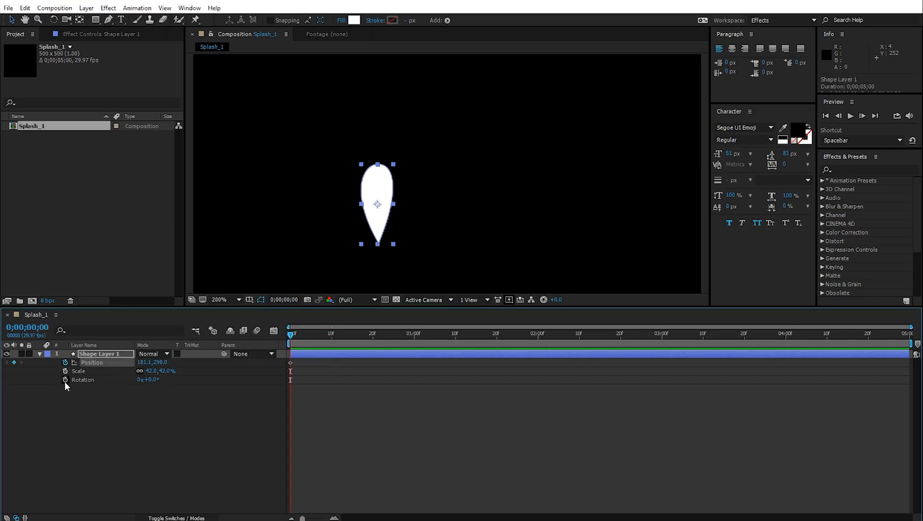
click(65, 380)
key(shift+Page_Down)
key(shift+Page_Down)
key(shift+Page_Down)
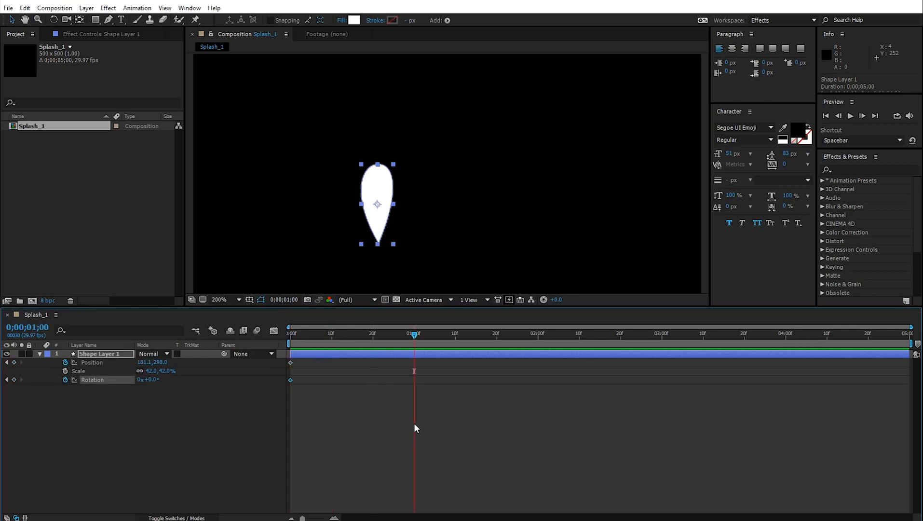
key(comma)
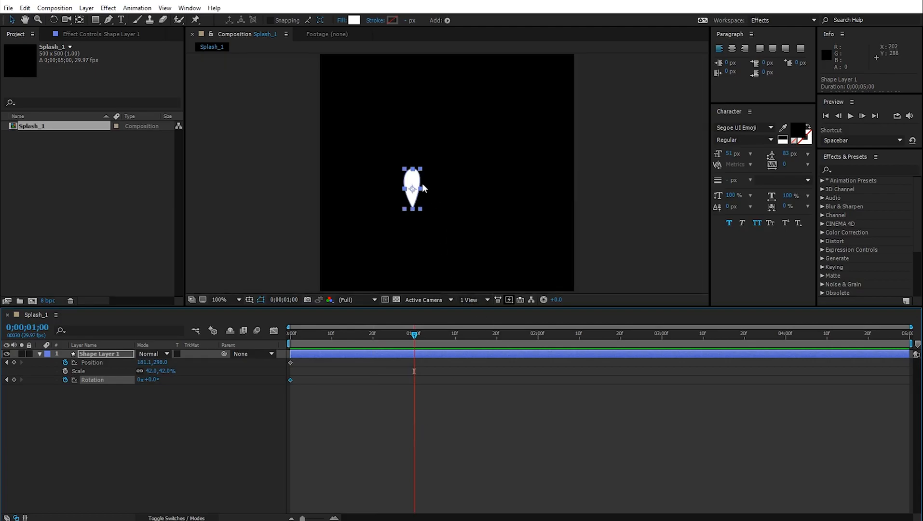
- Move the teardrop up and right at one second, forming a curved motion path
drag(413, 182, 485, 149)
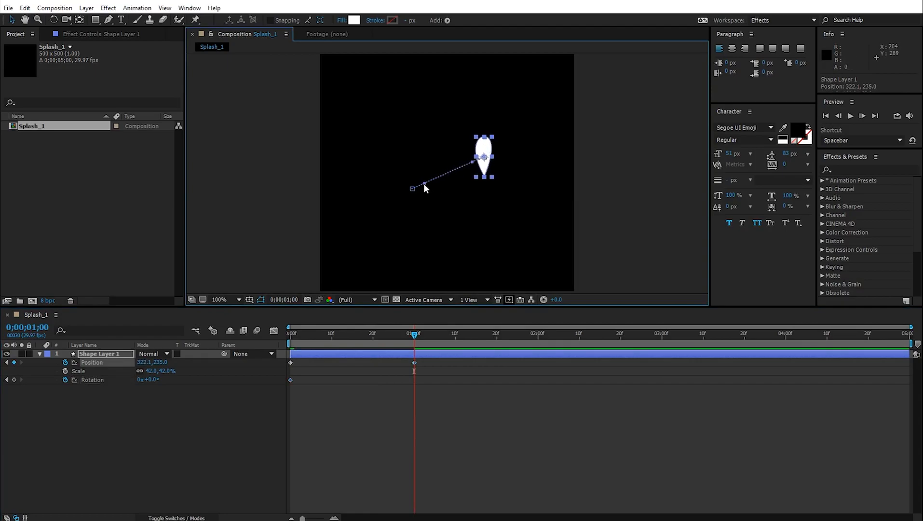
drag(412, 188, 371, 140)
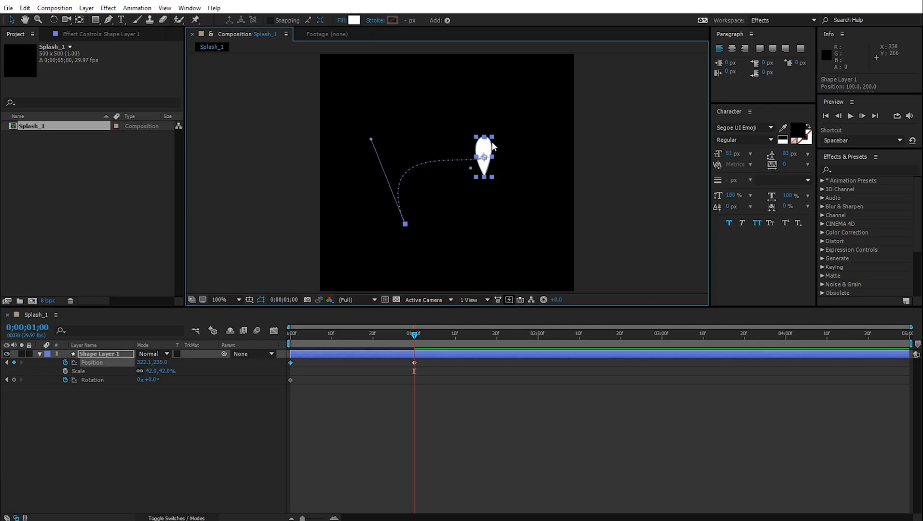
key(period)
drag(524, 163, 446, 79)
key(ctrl+z)
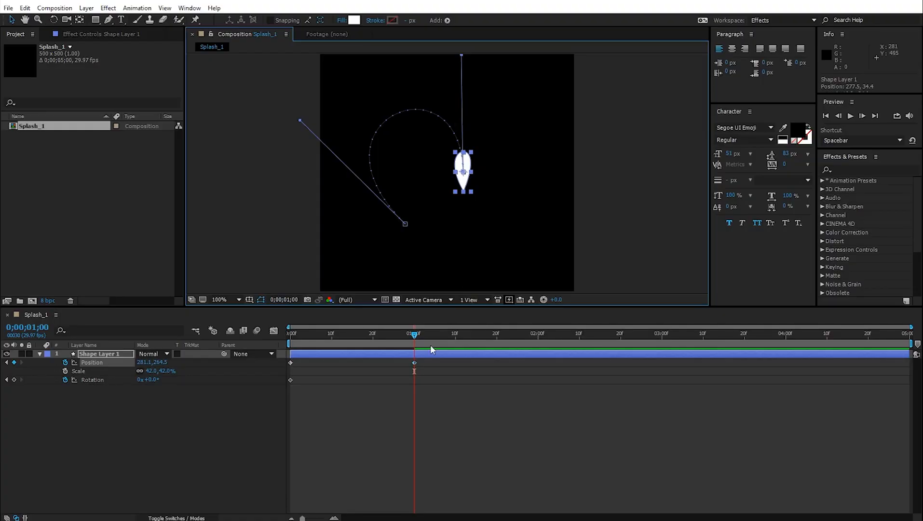
click(414, 338)
drag(414, 337, 277, 372)
- Rotate the drop from -39° at the start to +151° at one second, then ease all keyframes
drag(152, 381, 137, 384)
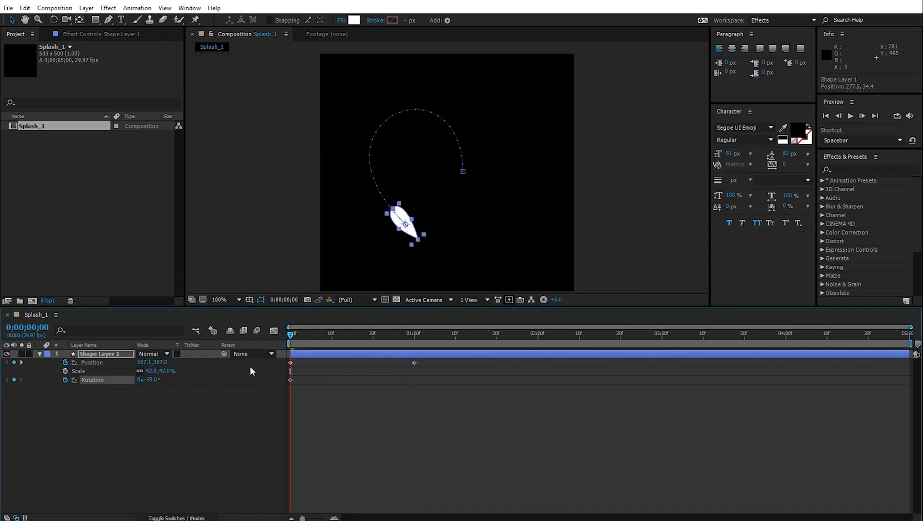
drag(293, 340, 418, 348)
drag(154, 380, 277, 393)
drag(409, 337, 389, 357)
key(ctrl+a)
key(F9)
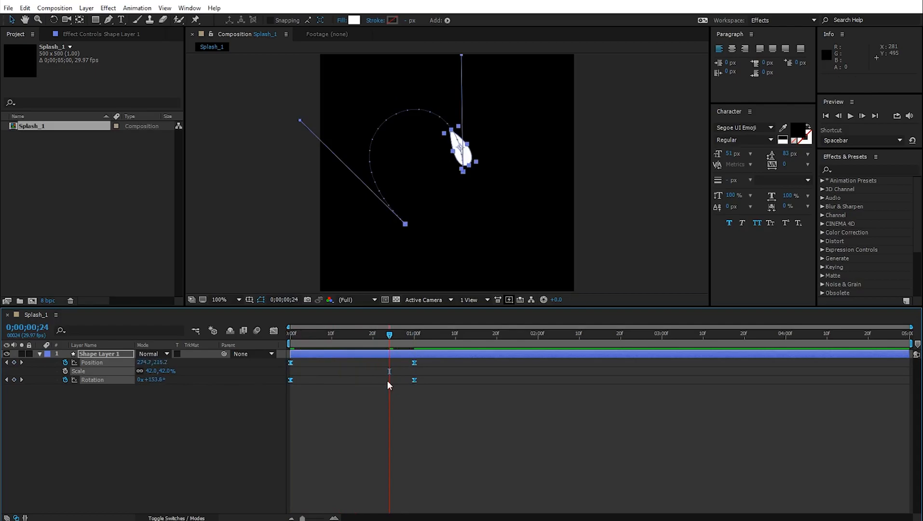
- Apply Easy Ease to the keyframes and select them all in the Graph Editor's speed graph
right_click(292, 380)
mouse_move(376, 510)
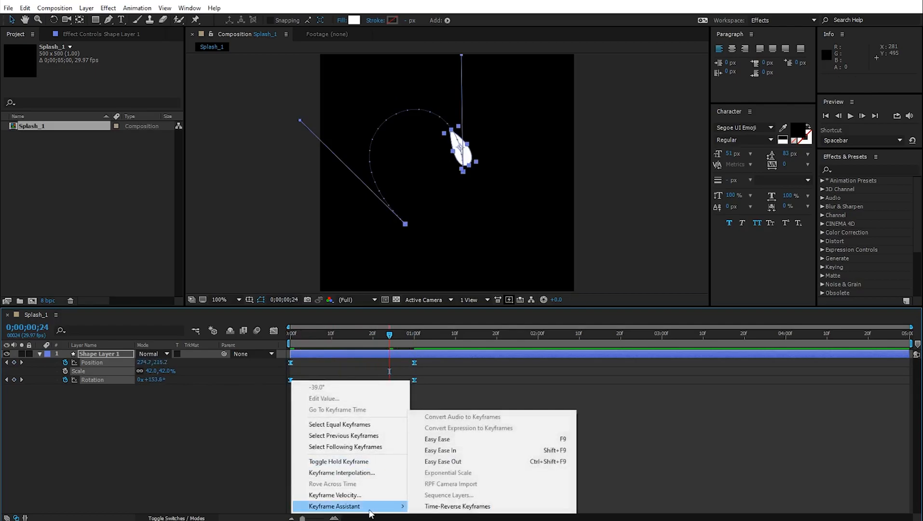
click(437, 439)
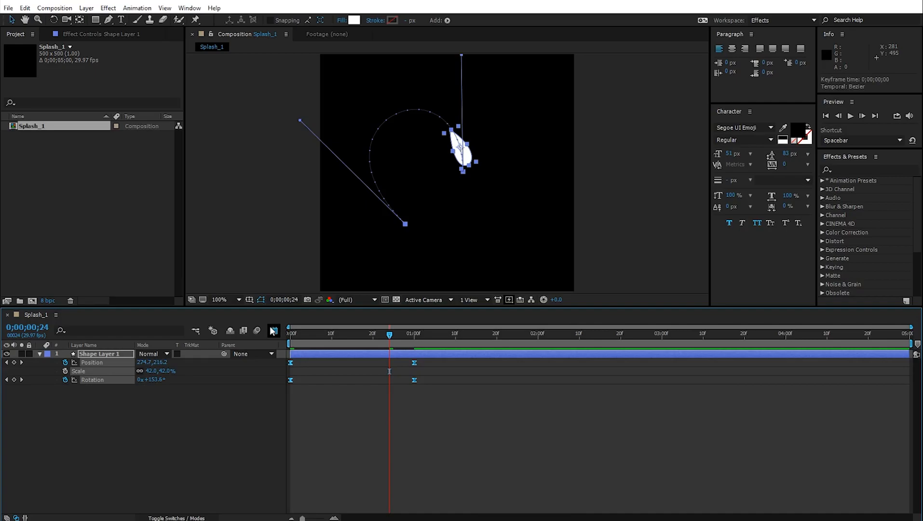
click(274, 331)
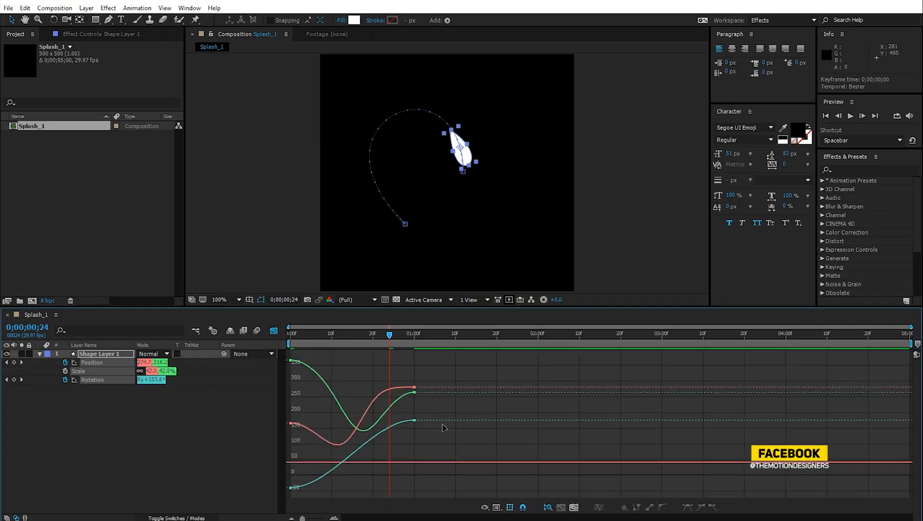
click(500, 503)
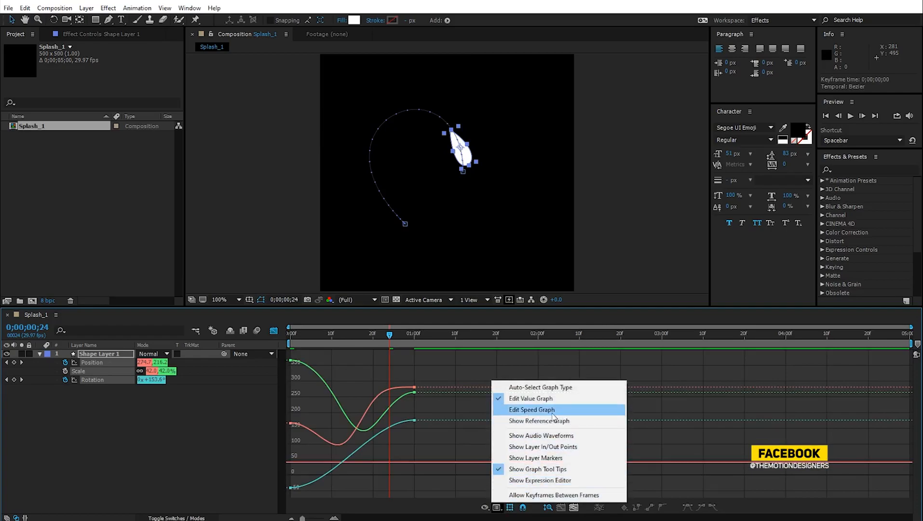
click(532, 409)
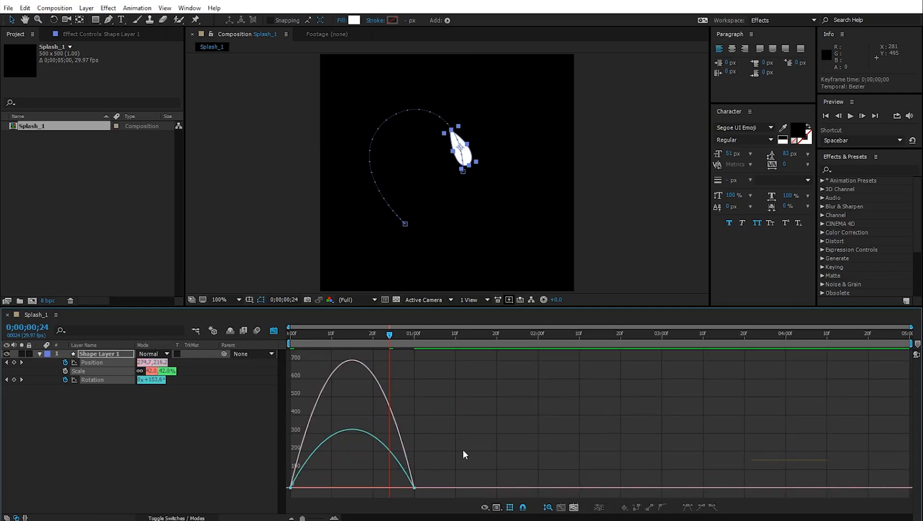
drag(470, 423, 378, 484)
- Preview, then stretch the Rotation keyframes' influence to about 60% and 67.10%
drag(325, 334, 245, 382)
key(space)
key(space)
drag(384, 336, 319, 387)
click(436, 409)
click(346, 434)
drag(311, 484, 323, 483)
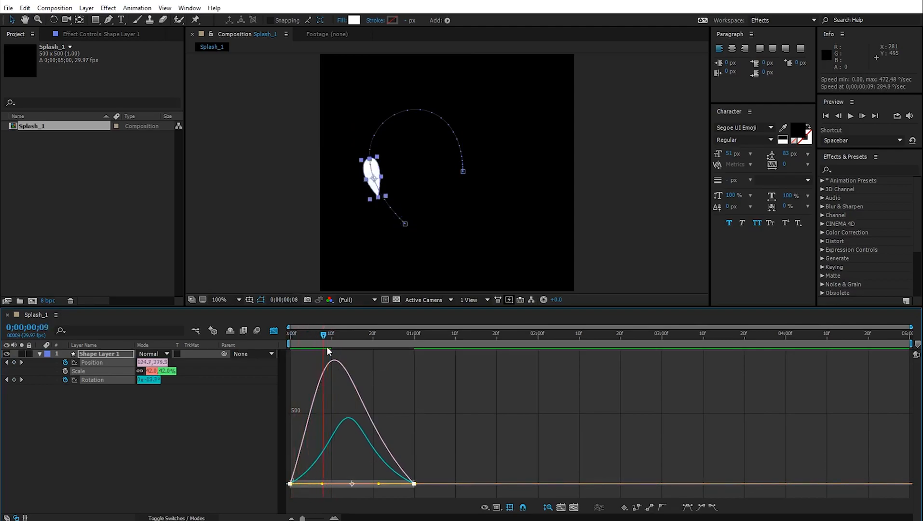
drag(379, 484, 367, 483)
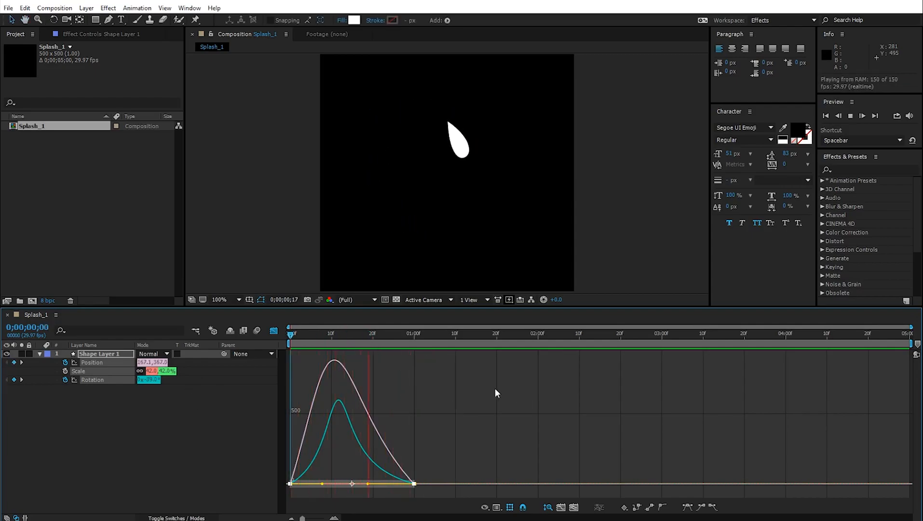
click(273, 331)
click(273, 331)
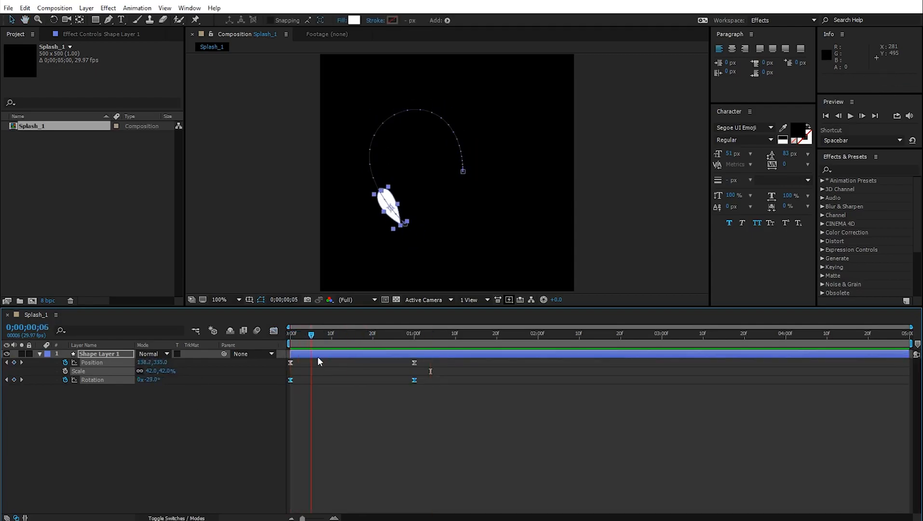
- Keyframe the drop's Scale so it grows from 0% at the first frame to 42%
click(339, 421)
key(Page_Down)
key(Page_Down)
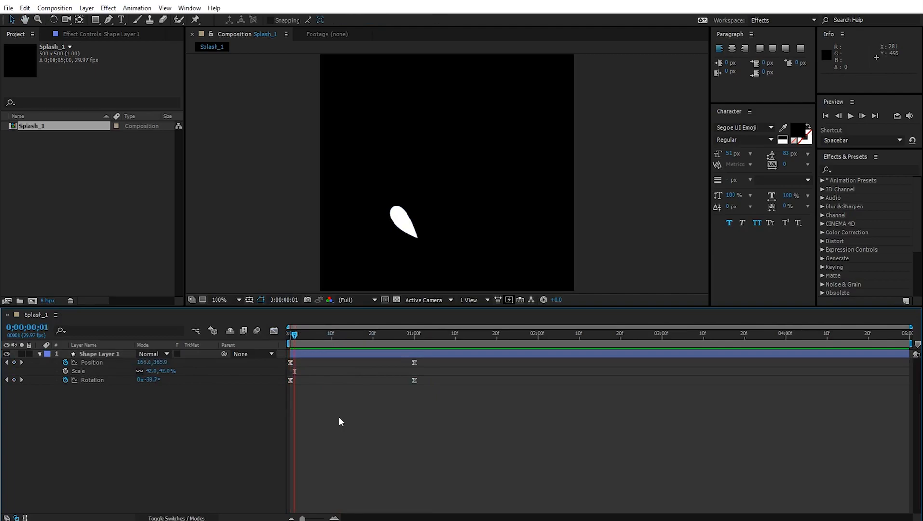
key(Page_Down)
key(Page_Down)
key(Page_Down)
key(Page_Down)
key(Page_Down)
key(Page_Down)
key(Page_Down)
key(Page_Down)
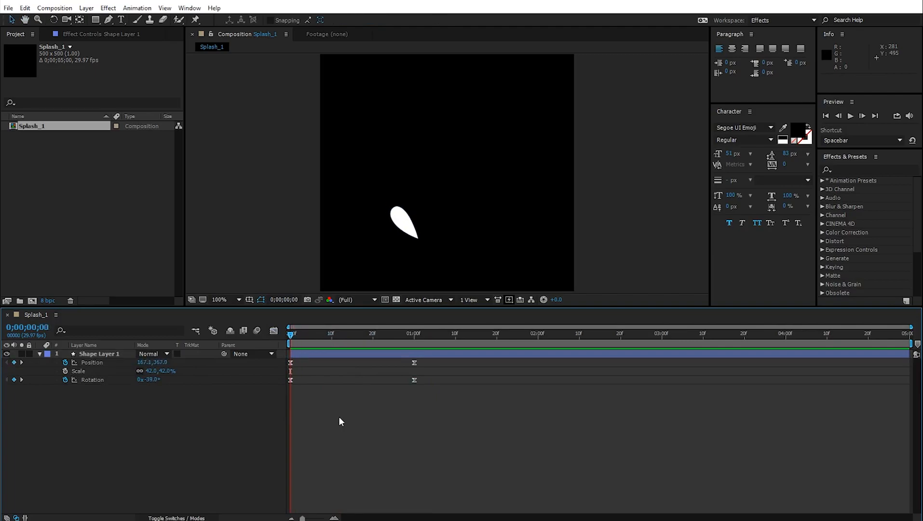
click(65, 371)
key(Home)
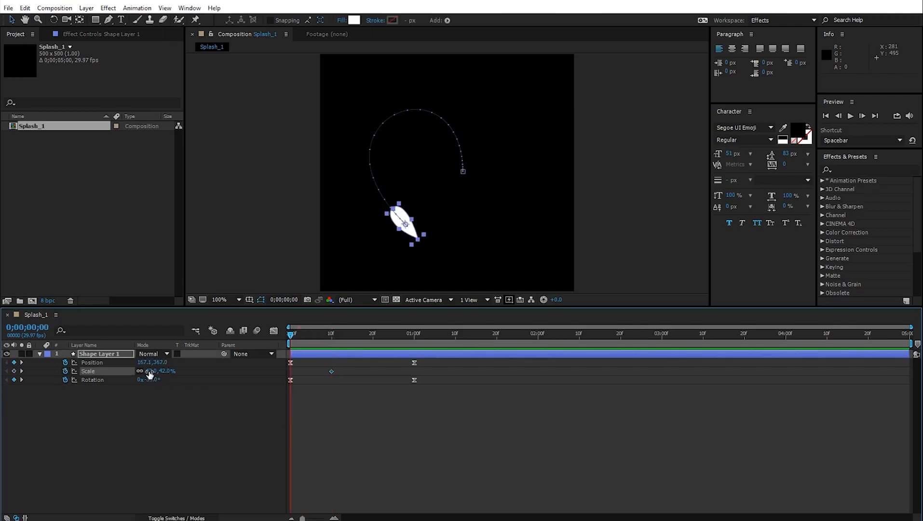
key(Return)
key(space)
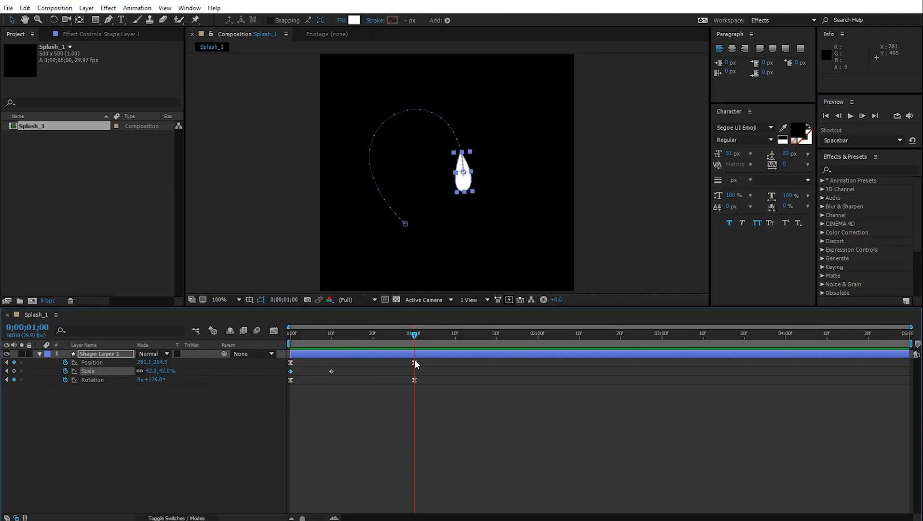
- Add end keyframes that shrink the drop's Scale back to 0% by frame 25
key(Page_Up)
key(Page_Up)
key(Page_Up)
key(Page_Up)
key(Page_Up)
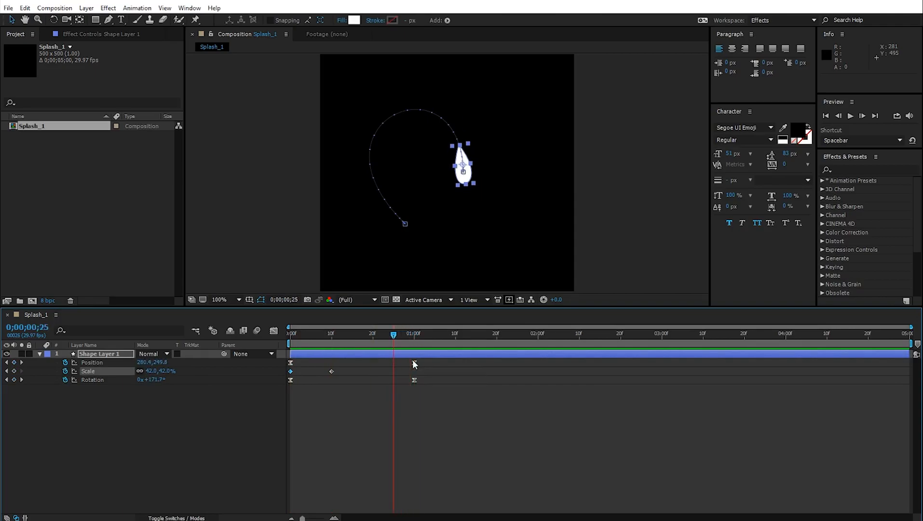
key(Page_Up)
key(Page_Up)
key(Page_Up)
key(Page_Up)
key(Page_Up)
click(154, 371)
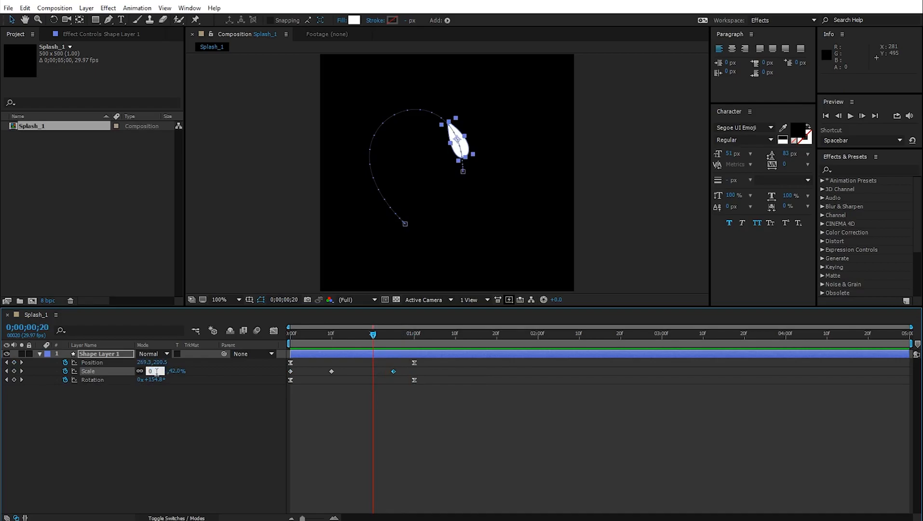
text(0)
key(Return)
drag(377, 334, 394, 339)
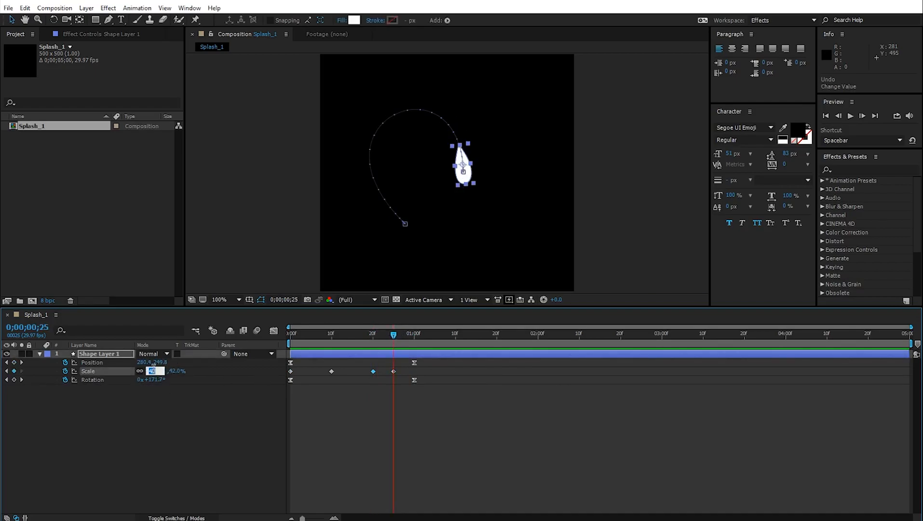
text(0)
key(Return)
- Preview the scale animation and select the Scale keyframes
drag(359, 334, 289, 356)
key(space)
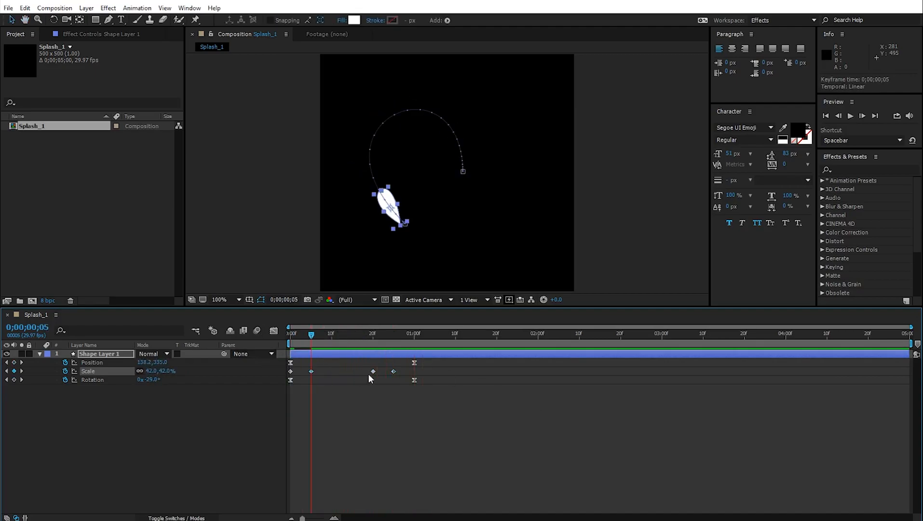
drag(407, 369, 285, 374)
- Easy Ease the Scale keyframes, stretch their speed-graph influence to about 65%, and preview
right_click(290, 371)
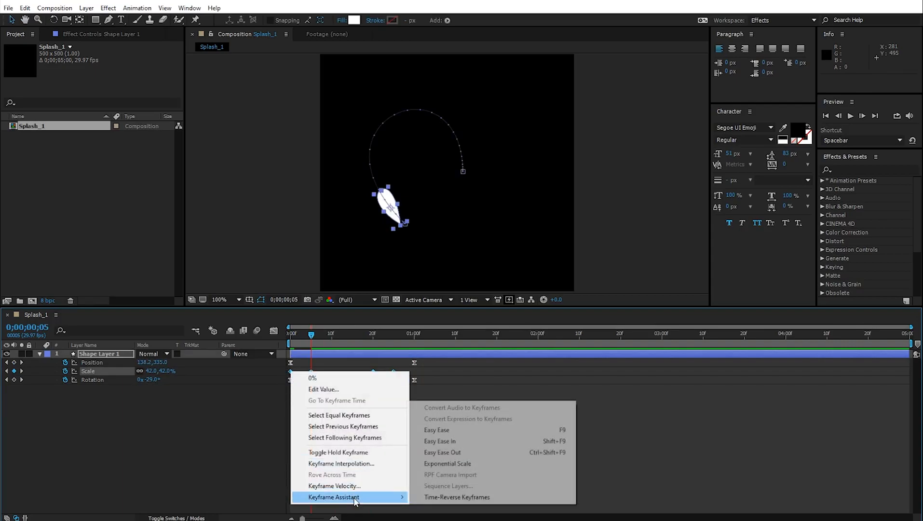
click(444, 496)
click(273, 332)
drag(469, 395, 318, 425)
click(334, 519)
key(space)
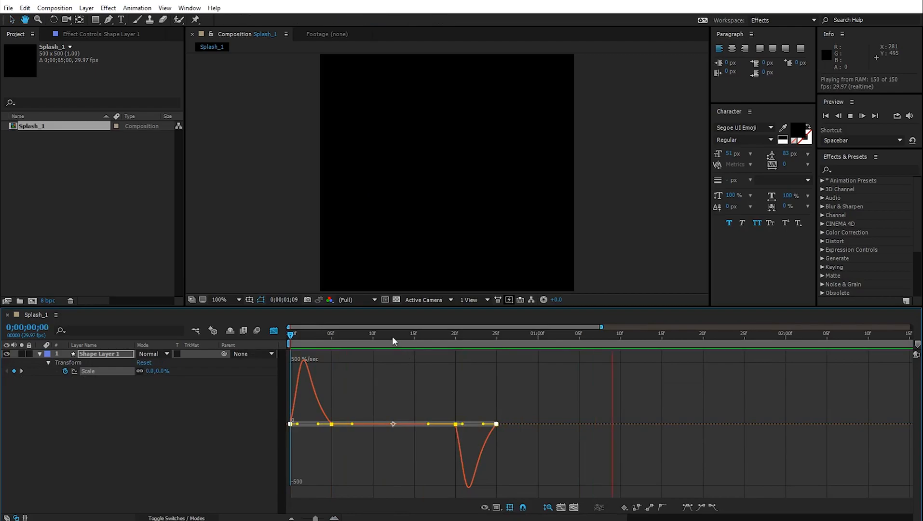
drag(358, 363, 387, 384)
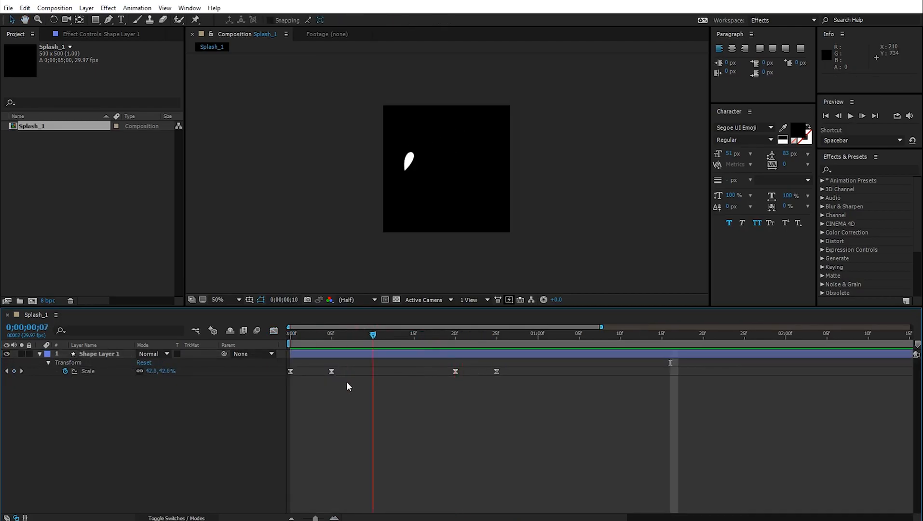
click(48, 135)
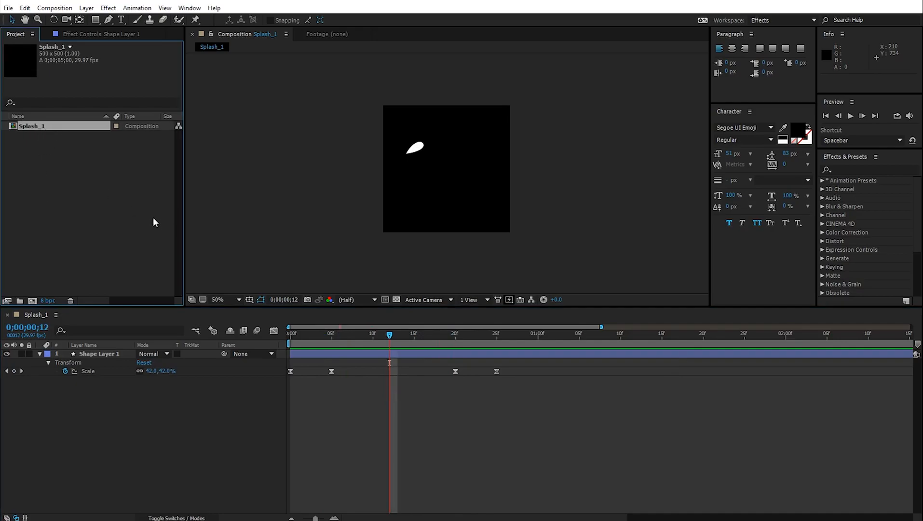
- Duplicate Splash_1 as Splash_2, open it, and select the drop's Position keyframes
key(ctrl+d)
double_click(48, 135)
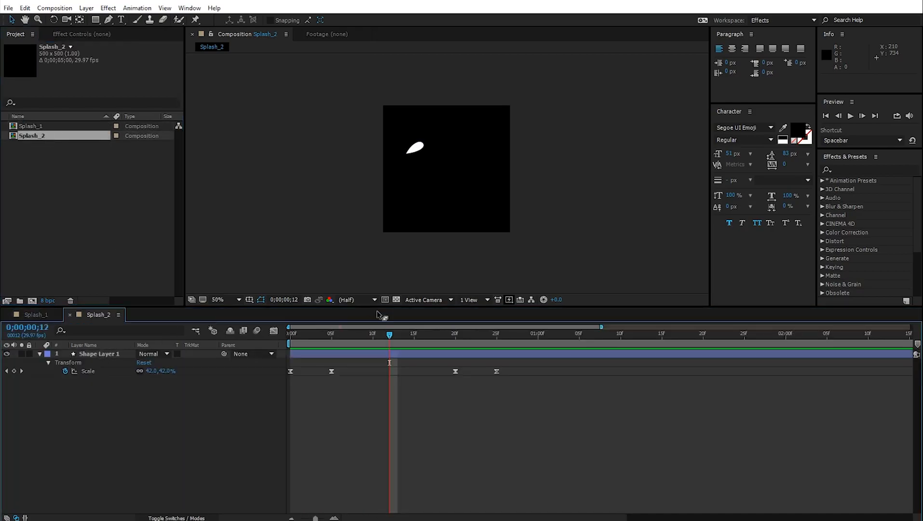
scroll(453, 251, up, 2)
drag(341, 340, 332, 358)
click(105, 354)
key(u)
drag(331, 340, 393, 370)
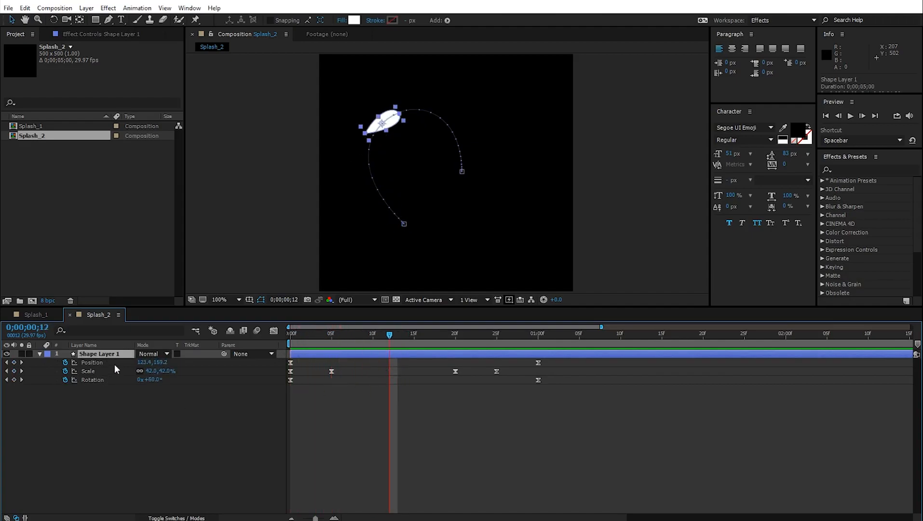
click(100, 363)
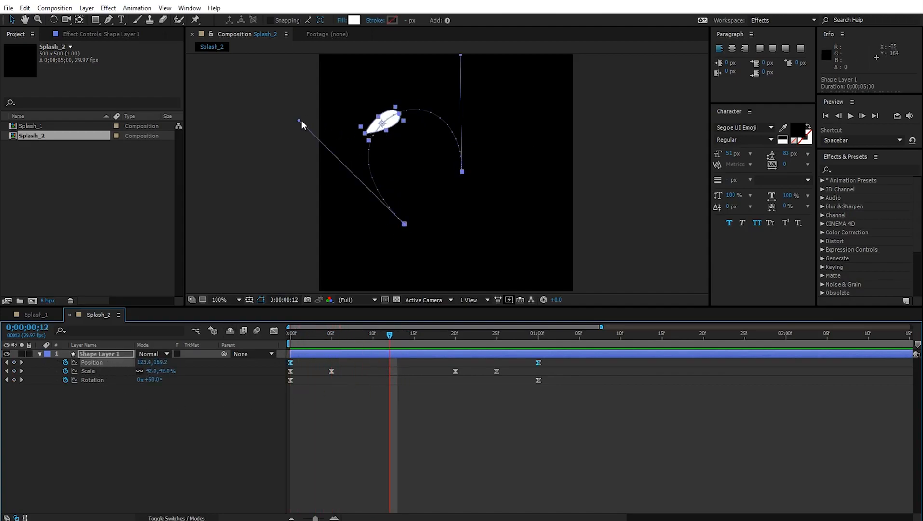
- Bend the drop's motion path into a new curve, moving its start and end points
drag(299, 120, 517, 150)
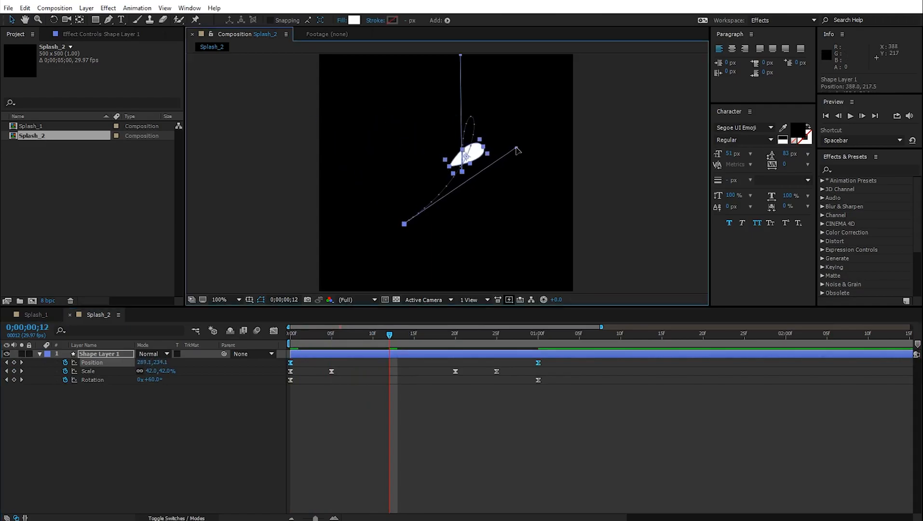
drag(402, 224, 471, 227)
key(ctrl+z)
key(ctrl+z)
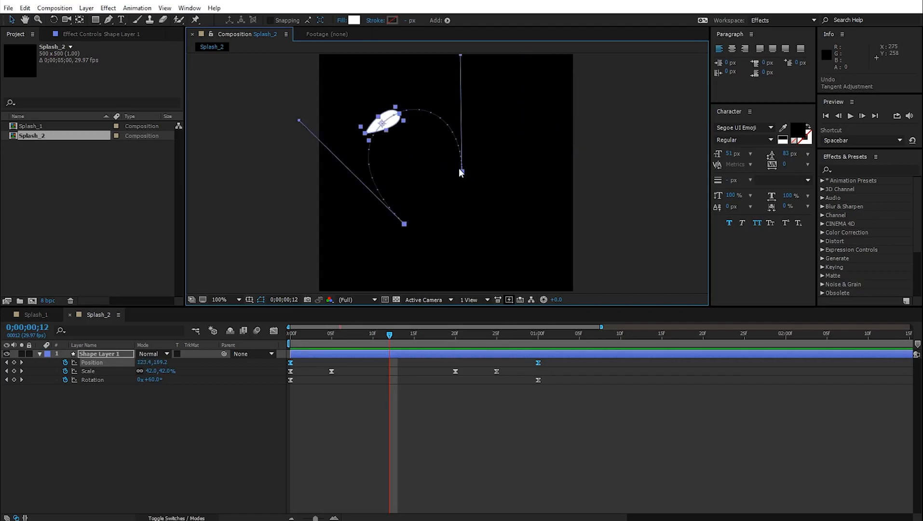
drag(462, 171, 458, 149)
drag(392, 221, 484, 222)
drag(520, 142, 394, 184)
drag(392, 66, 463, 72)
drag(493, 227, 513, 240)
drag(394, 183, 408, 159)
drag(469, 192, 420, 192)
drag(512, 237, 496, 220)
drag(497, 187, 536, 207)
drag(409, 159, 442, 178)
- Refine the path's ends and tangents into an S-shaped curve, then preview it
drag(563, 60, 478, 60)
drag(442, 178, 443, 159)
drag(536, 207, 589, 170)
drag(442, 158, 453, 172)
drag(473, 77, 444, 110)
drag(580, 183, 544, 146)
drag(443, 110, 484, 150)
drag(433, 184, 412, 174)
drag(463, 142, 448, 215)
drag(402, 172, 399, 163)
drag(492, 249, 490, 232)
drag(444, 208, 459, 201)
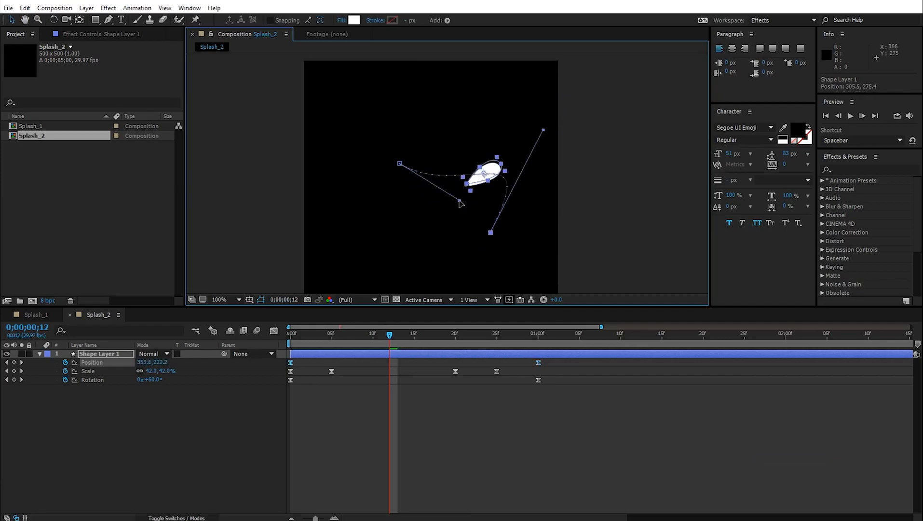
key(space)
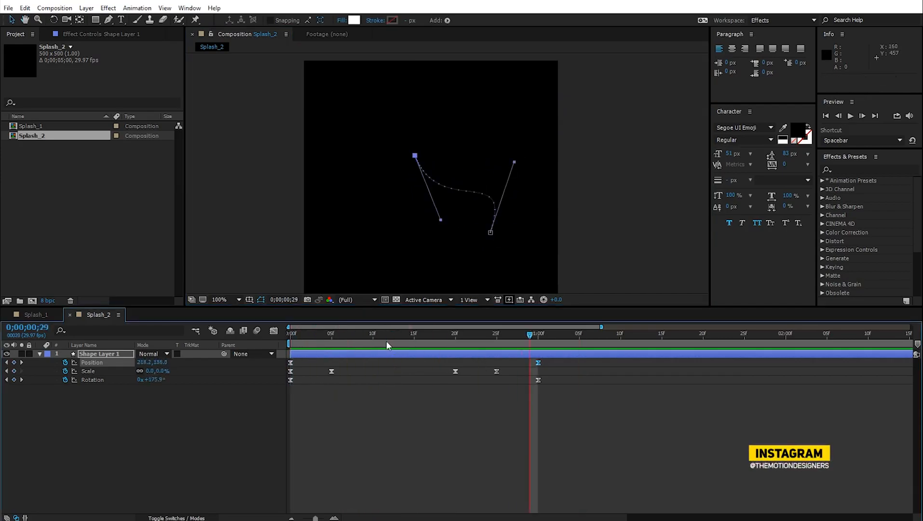
- Smooth Splash_2's Position speed curve in the Graph Editor
click(370, 375)
click(357, 334)
drag(560, 359, 282, 366)
drag(555, 396, 285, 378)
click(274, 331)
drag(354, 485, 350, 485)
drag(357, 334, 279, 352)
click(274, 331)
- Clear the old Scale keyframes and adjust the first Rotation keyframe value
click(65, 371)
drag(153, 380, 166, 380)
drag(290, 334, 550, 375)
drag(152, 380, 138, 380)
drag(538, 334, 289, 335)
shift+click(92, 362)
- Reshape the Rotation speed curve, moving its speed dip earlier
click(273, 331)
click(273, 331)
click(274, 331)
click(338, 475)
mouse_move(339, 467)
mouse_down()
mouse_move(349, 466)
mouse_move(337, 465)
mouse_up()
key(space)
key(space)
drag(445, 467, 428, 460)
drag(337, 463, 331, 465)
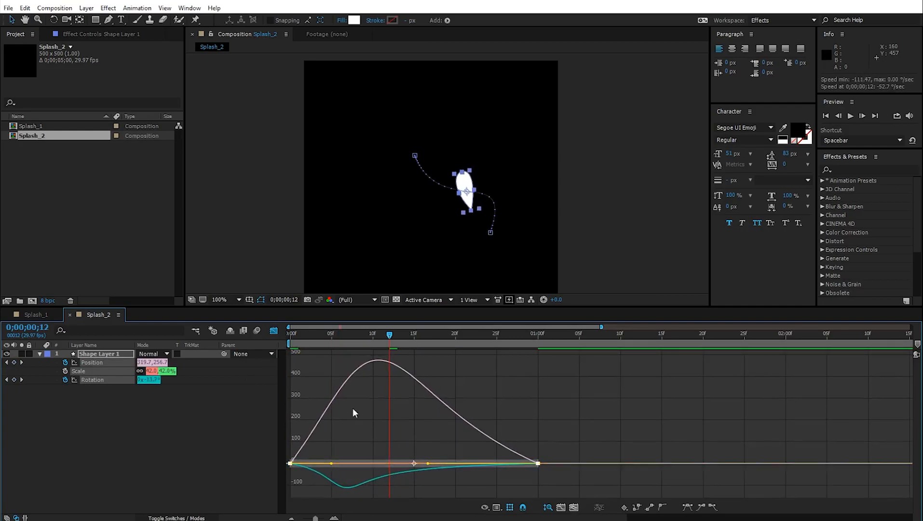
click(226, 427)
click(274, 331)
- Add a mid-flight Rotation keyframe at frame 11 and ease its speed curve
drag(390, 334, 382, 335)
drag(152, 380, 131, 389)
drag(382, 334, 289, 335)
key(space)
key(space)
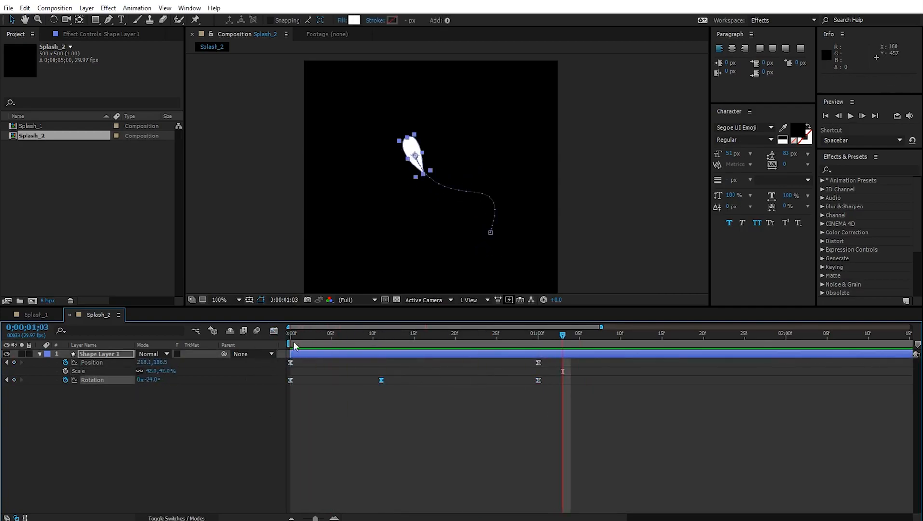
drag(376, 334, 332, 334)
click(273, 330)
drag(371, 402, 361, 399)
drag(381, 334, 290, 334)
- Preview the retimed Splash_2 drop from the start
key(space)
key(space)
click(273, 331)
- Key Scale at 0 at the start, full size at frame 5, held through frame 20, back to 0 at frame 25, eased
drag(464, 334, 332, 334)
click(66, 371)
drag(331, 335, 289, 334)
drag(150, 371, 131, 371)
drag(290, 335, 497, 356)
click(14, 371)
drag(497, 334, 456, 334)
click(14, 371)
click(151, 371)
text(0)
right_click(290, 371)
key(space)
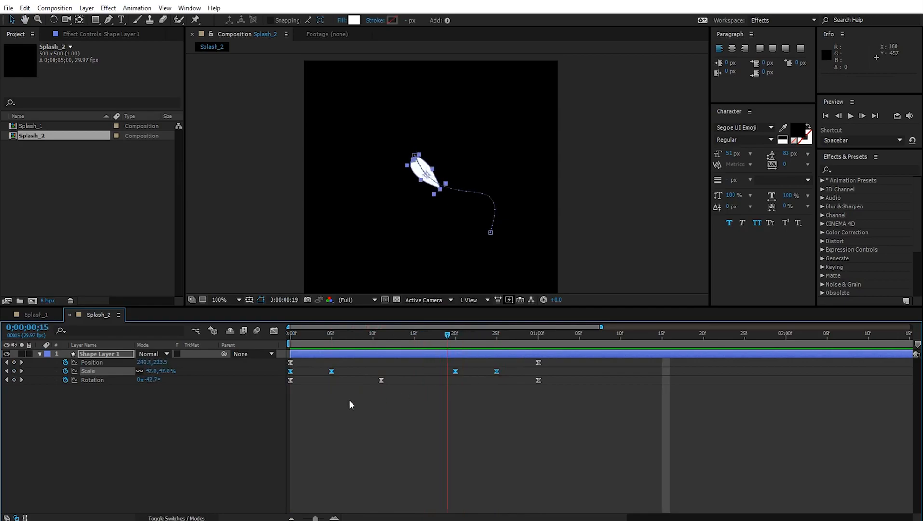
drag(381, 401, 289, 401)
key(space)
key(space)
drag(616, 335, 285, 357)
click(555, 446)
key(space)
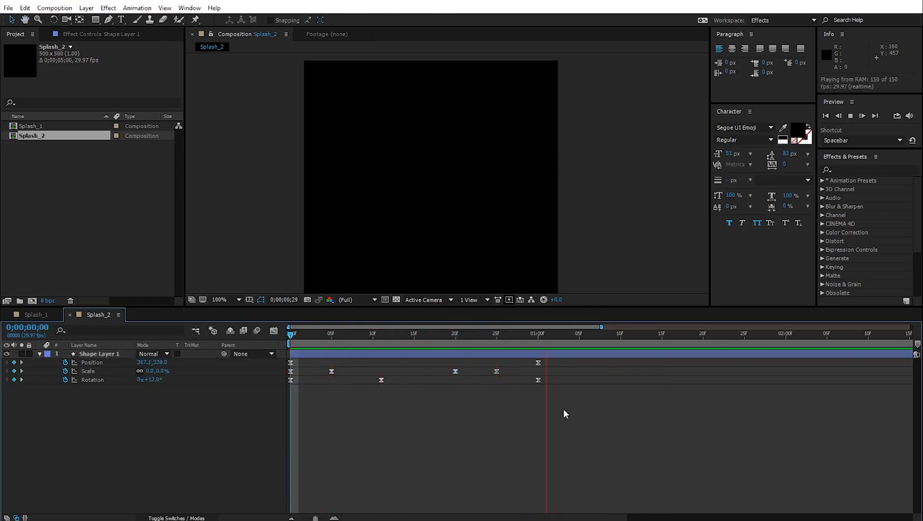
key(space)
drag(381, 332, 285, 354)
key(space)
key(space)
- Create a 1920×1080 composition named 'Final Comp'
click(52, 7)
click(103, 18)
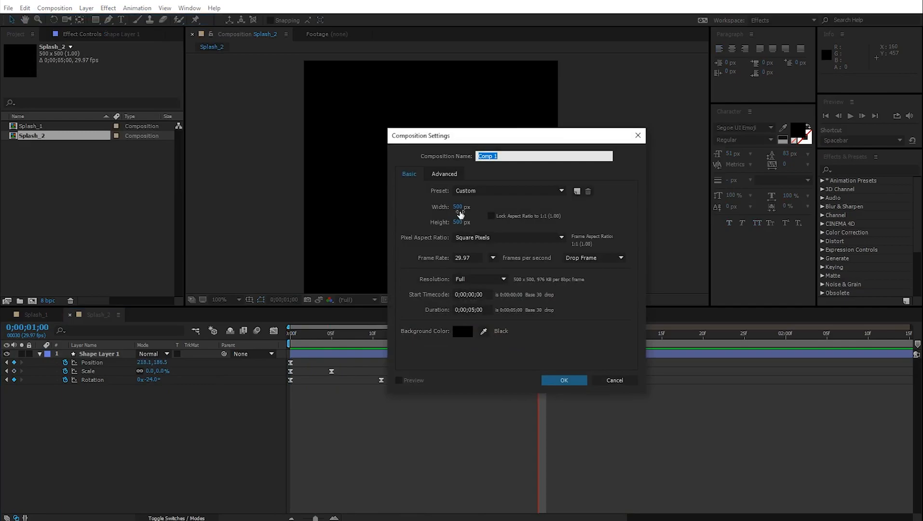
click(458, 207)
text(1920)
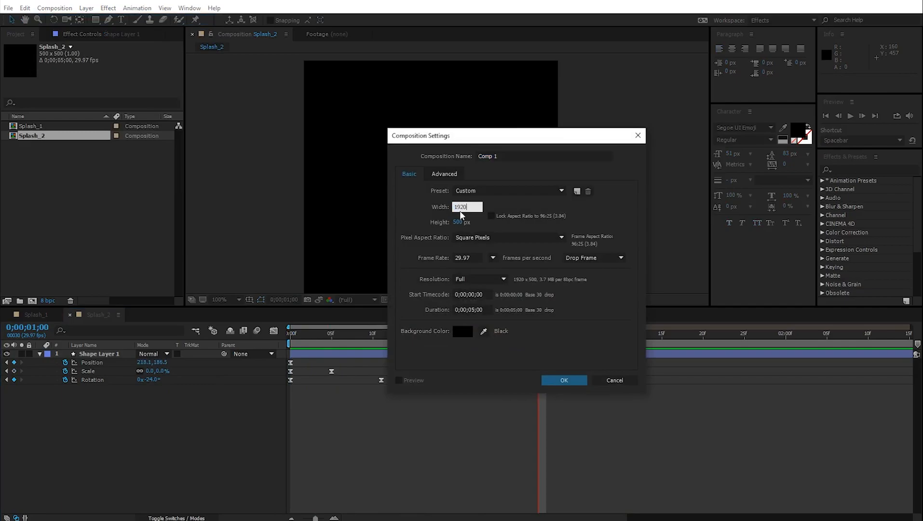
click(458, 222)
text(1080)
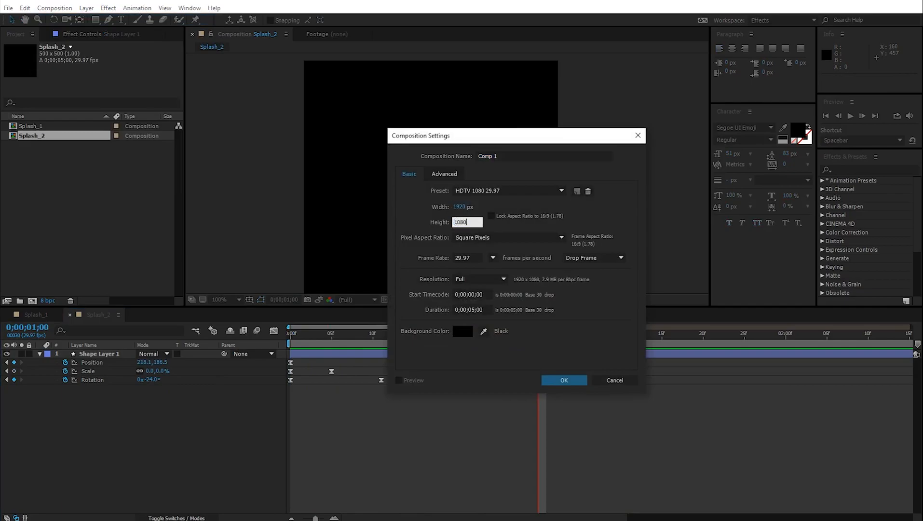
click(517, 156)
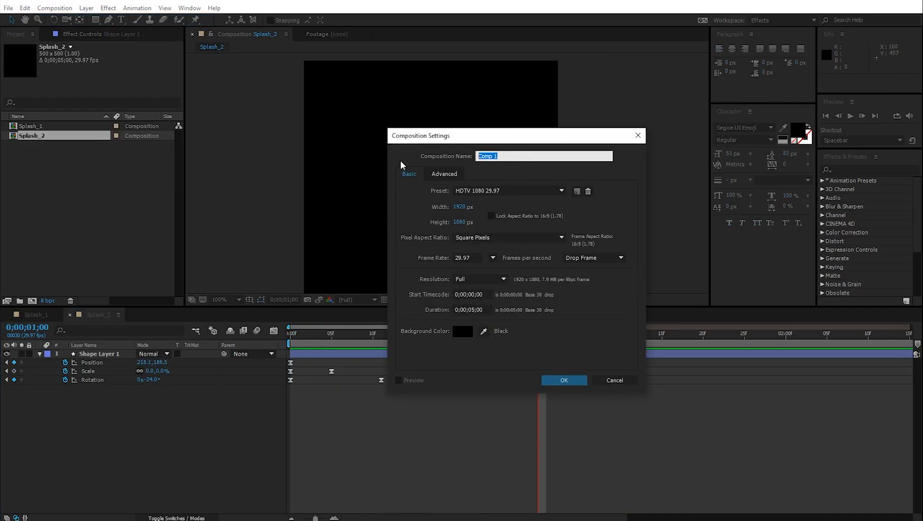
text(Final Comp)
click(561, 381)
- Add the DESIGNER text layer and center its anchor point and position in the frame
click(126, 21)
click(414, 189)
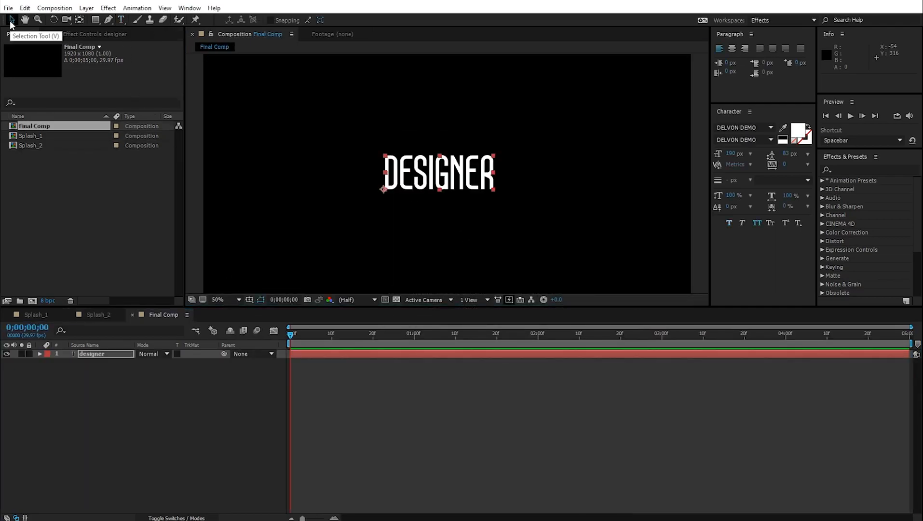
key(ctrl+alt+Home)
key(ctrl+Home)
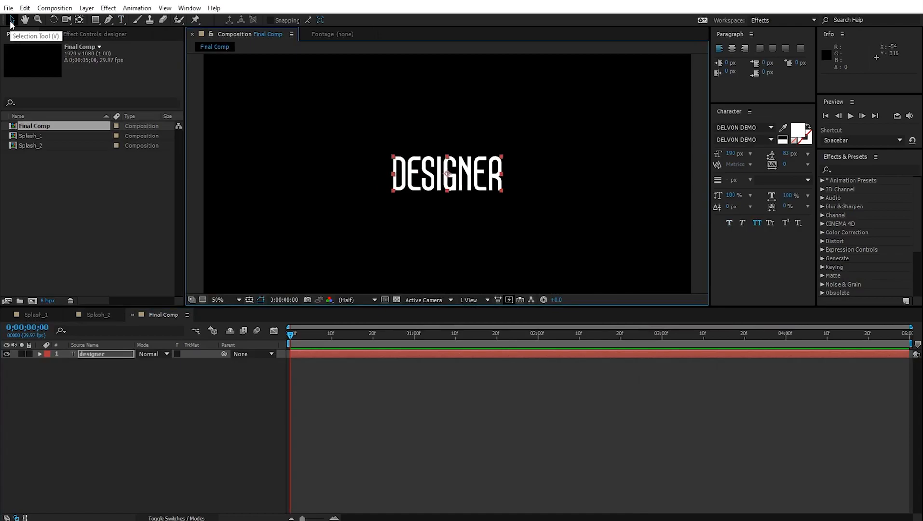
- Add a Position text animator and rename it 'Initial pos'
click(40, 354)
click(213, 362)
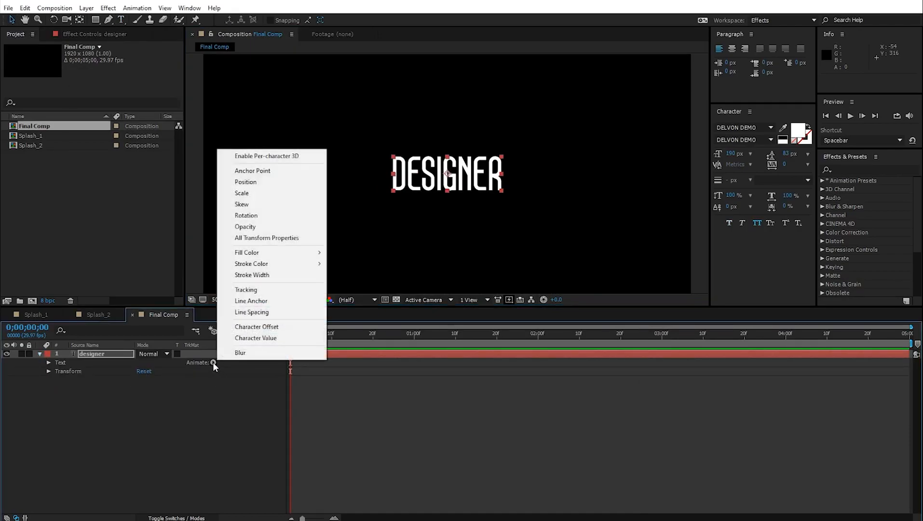
click(271, 182)
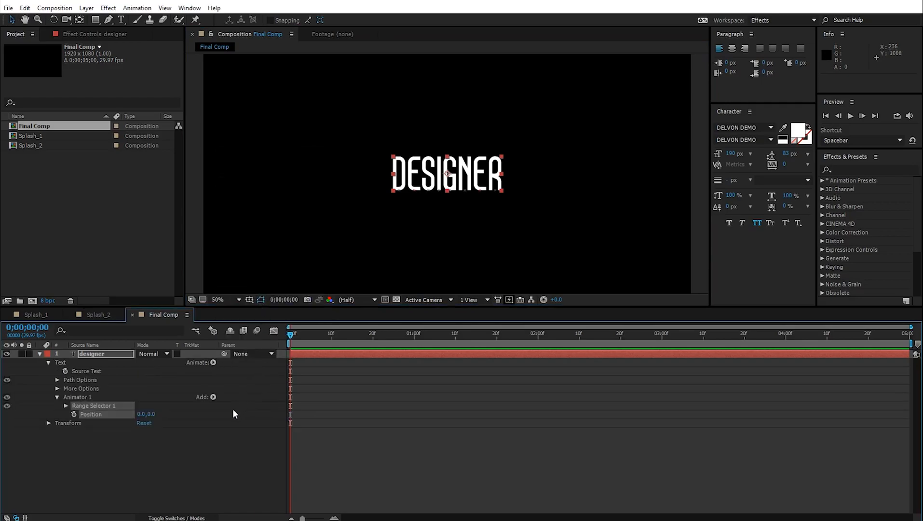
click(72, 395)
key(Return)
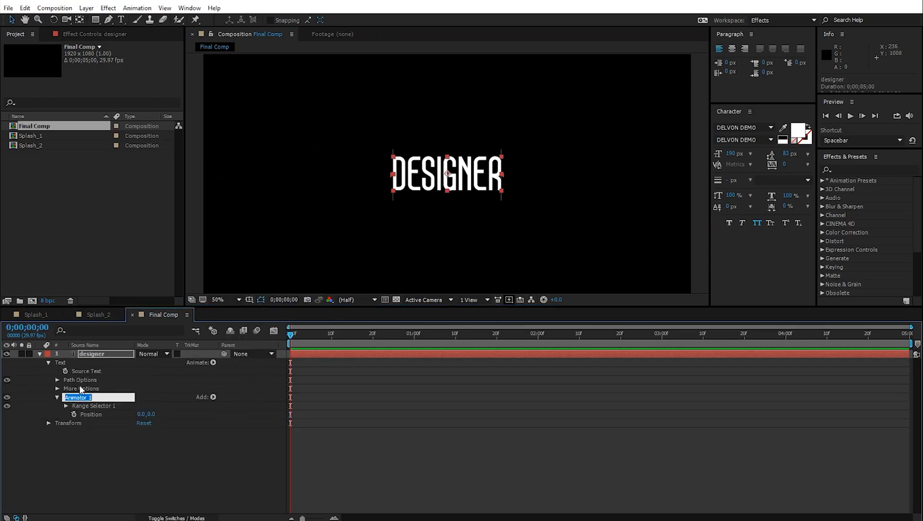
key(BackSpace)
key(Return)
- Set Initial pos Position to 0.0,250.0, then collapse the animator
drag(152, 416, 285, 420)
click(155, 415)
text(250)
key(Return)
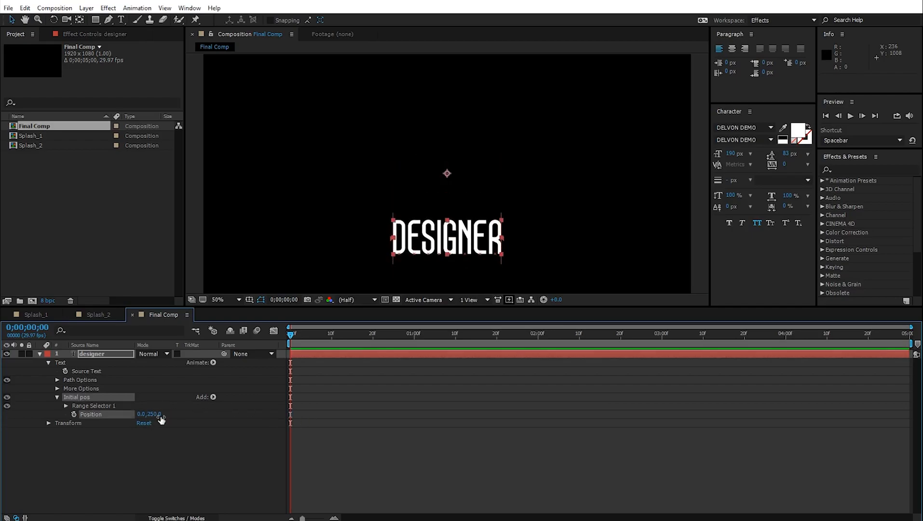
click(56, 397)
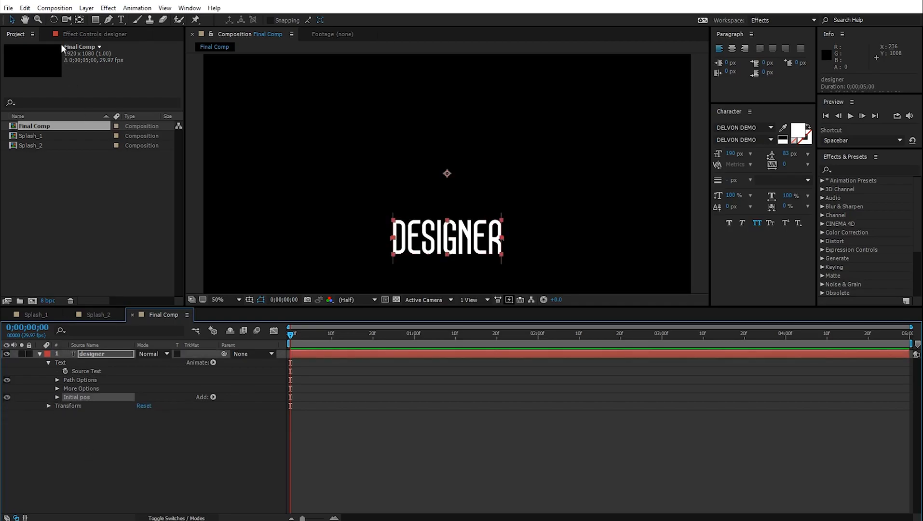
- Duplicate the Initial pos animator and rename the copy 'pos_1'
click(25, 8)
click(46, 138)
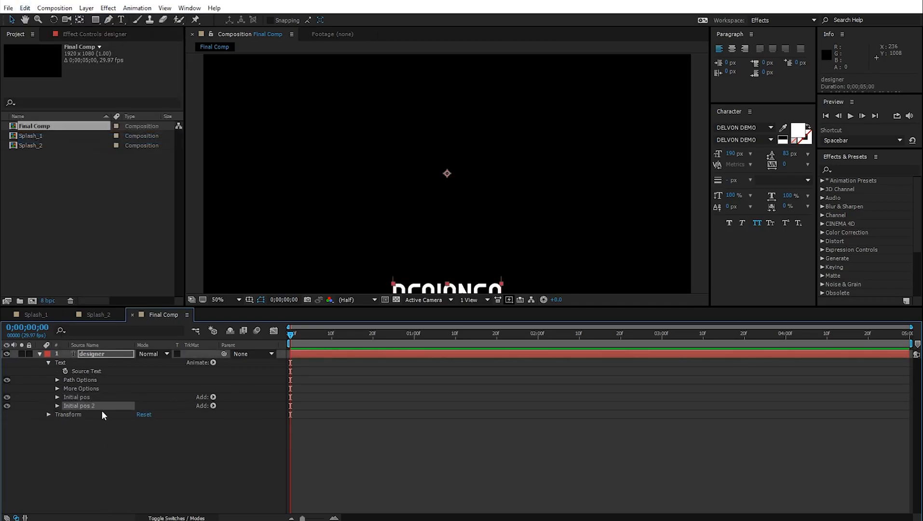
key(Return)
text(pos_1)
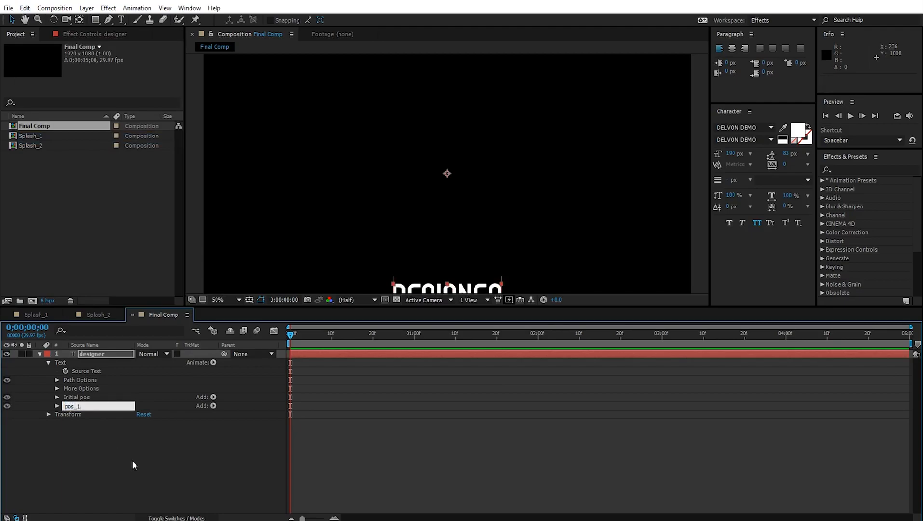
key(Return)
- Set pos_1 Position Y to -350 to lift DESIGNER near the centre
click(57, 406)
click(65, 416)
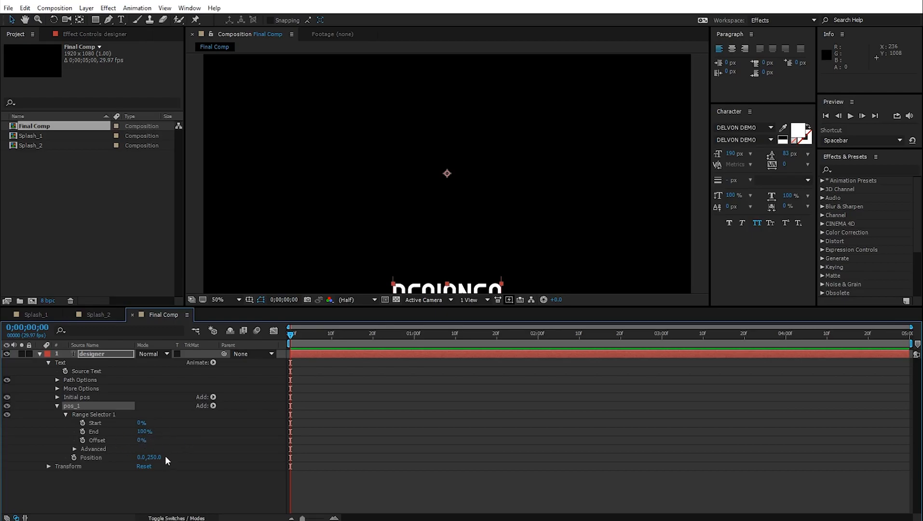
text(-250)
key(Return)
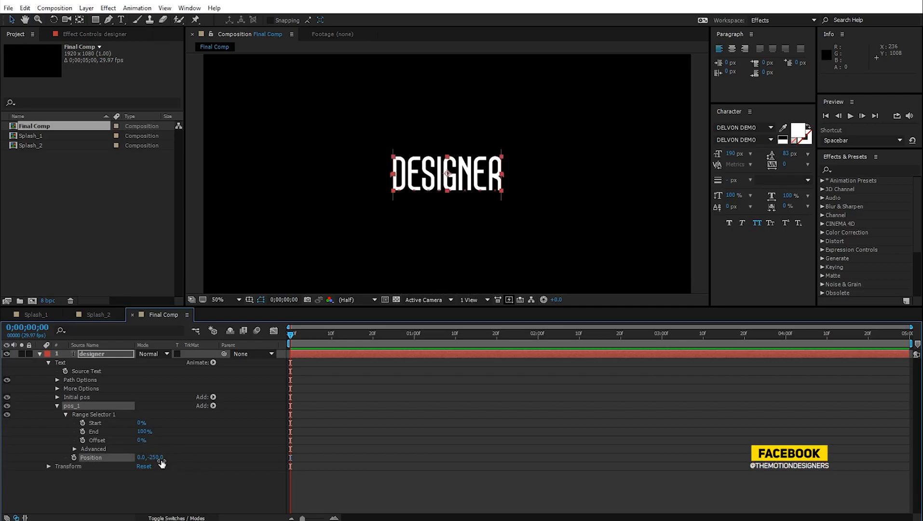
drag(162, 460, 133, 463)
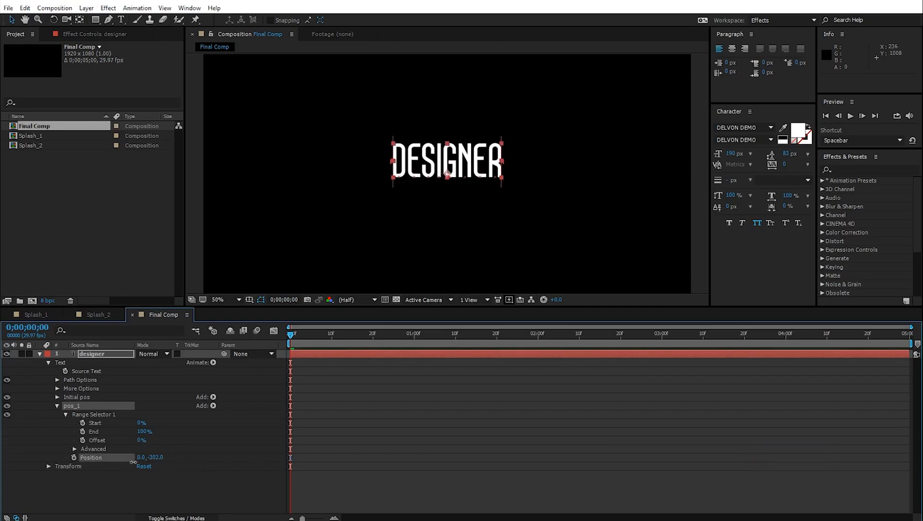
click(160, 457)
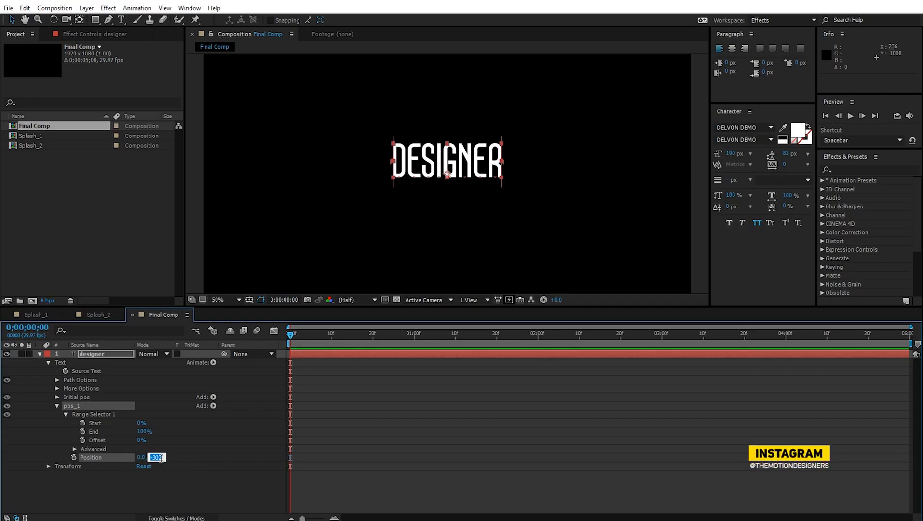
text(-)
key(Return)
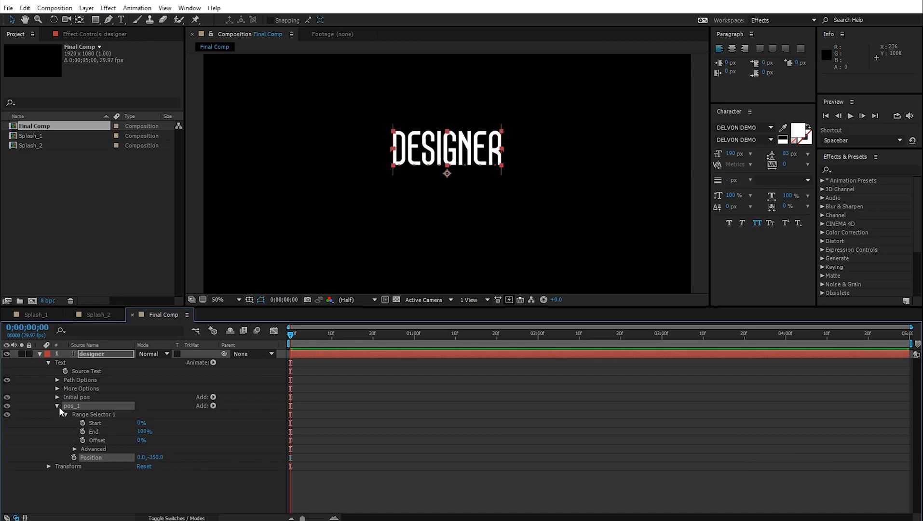
- Keyframe pos_1's Offset from -100% at 0s to 100% at 1s and preview
click(74, 449)
drag(142, 422, 16, 440)
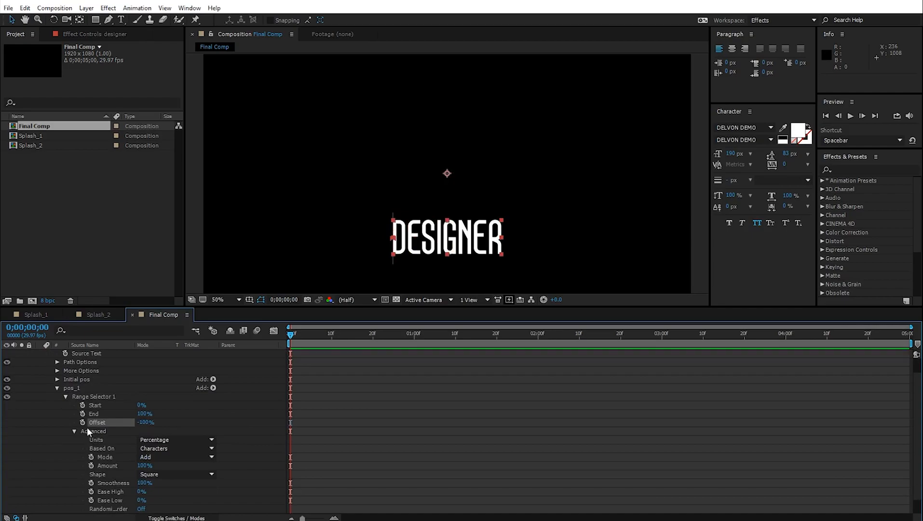
key(shift+Page_Down)
key(shift+Page_Down)
key(shift+Page_Down)
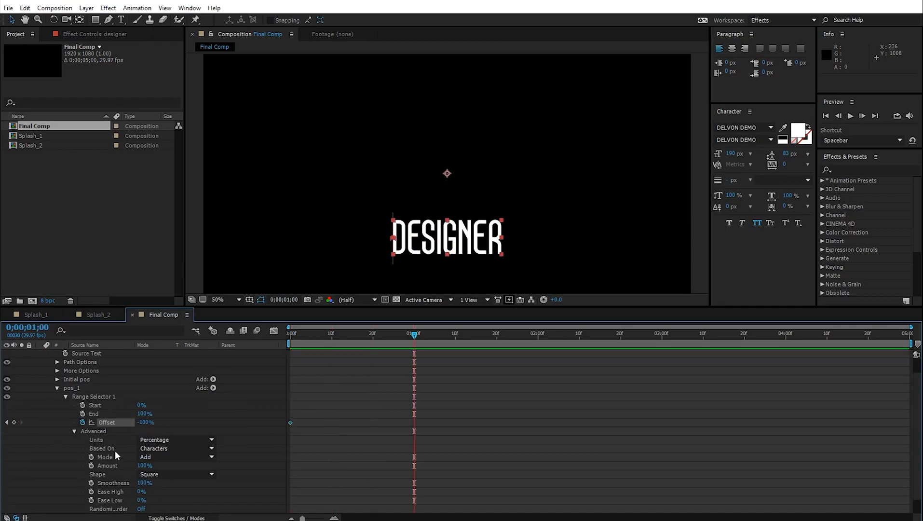
drag(146, 422, 437, 423)
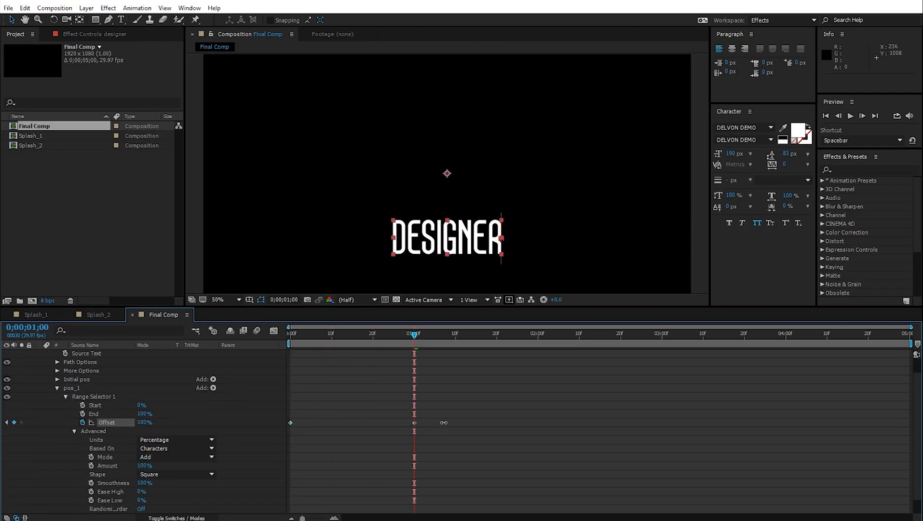
key(space)
key(space)
- Set the range selector Shape to Ramp Down
scroll(57, 463, down, 1)
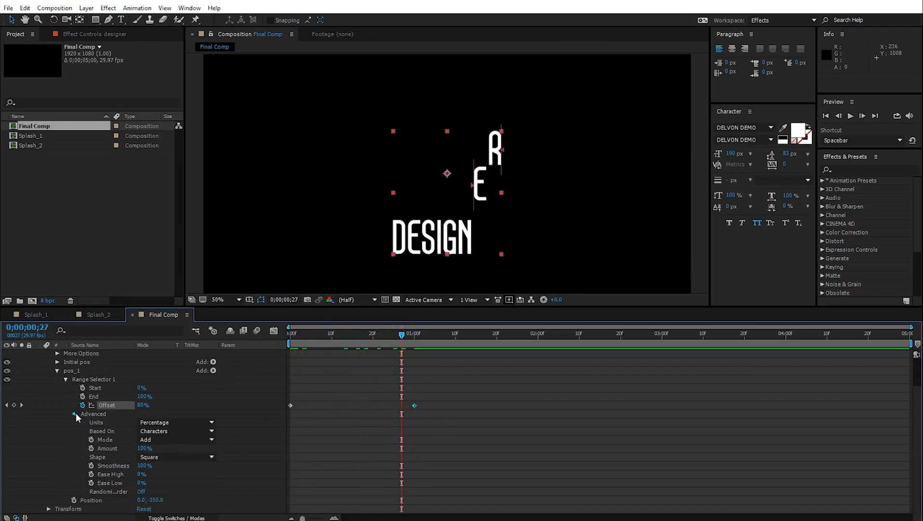
click(76, 412)
click(75, 449)
scroll(100, 453, down, 2)
click(165, 458)
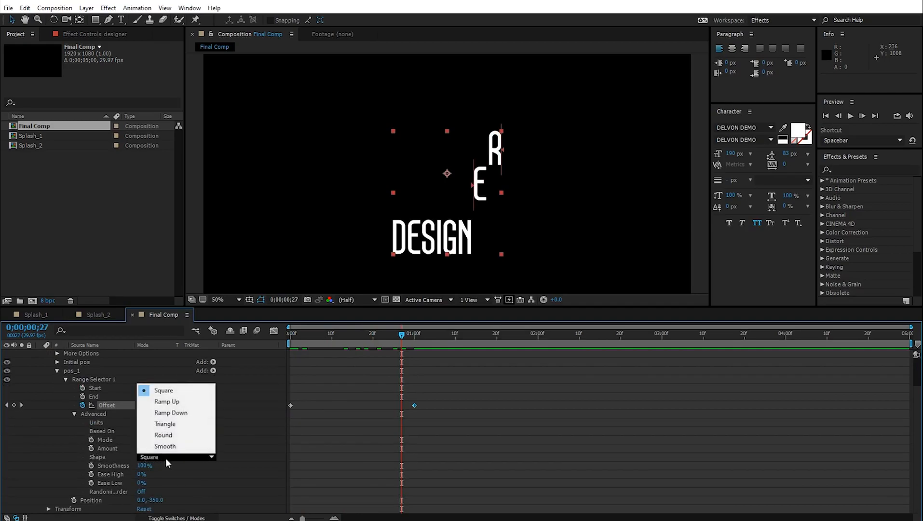
click(179, 412)
drag(289, 334, 343, 375)
- Set Ease High to 80% and Ease Low to 25%, then preview the letters
click(140, 474)
text(80)
key(Return)
click(141, 483)
key(Return)
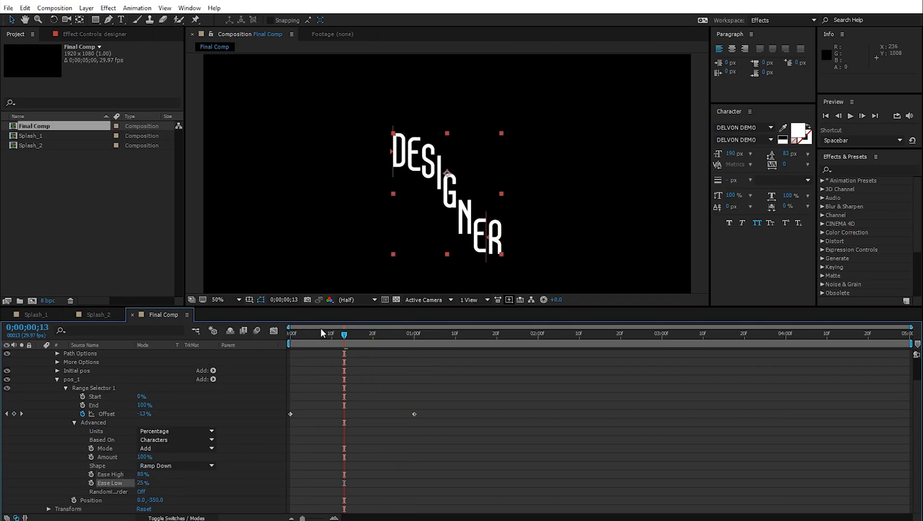
key(space)
- Collapse the range selector and pos_1 animator, leaving pos_1 selected
click(66, 387)
click(79, 405)
click(92, 444)
click(57, 407)
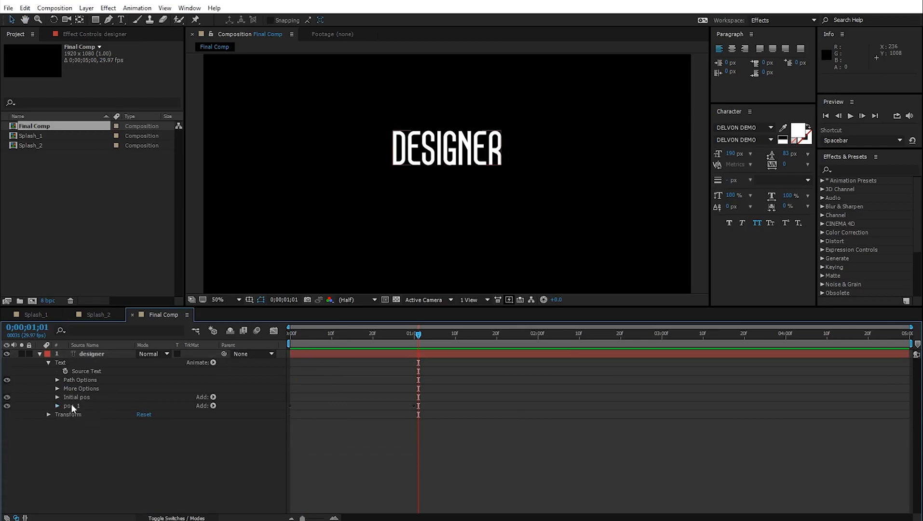
click(75, 404)
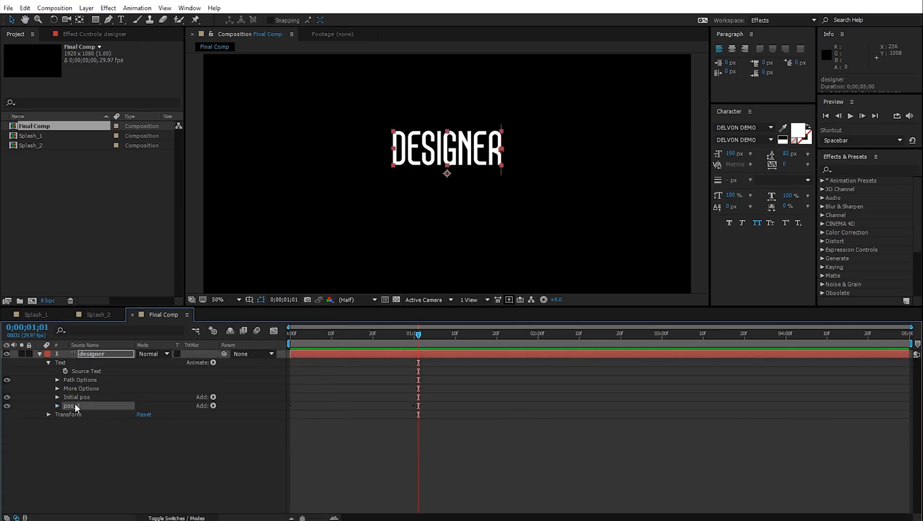
click(25, 8)
- Duplicate pos_1 as 'Final pos' and set its Position to 0.0,50.0
click(85, 138)
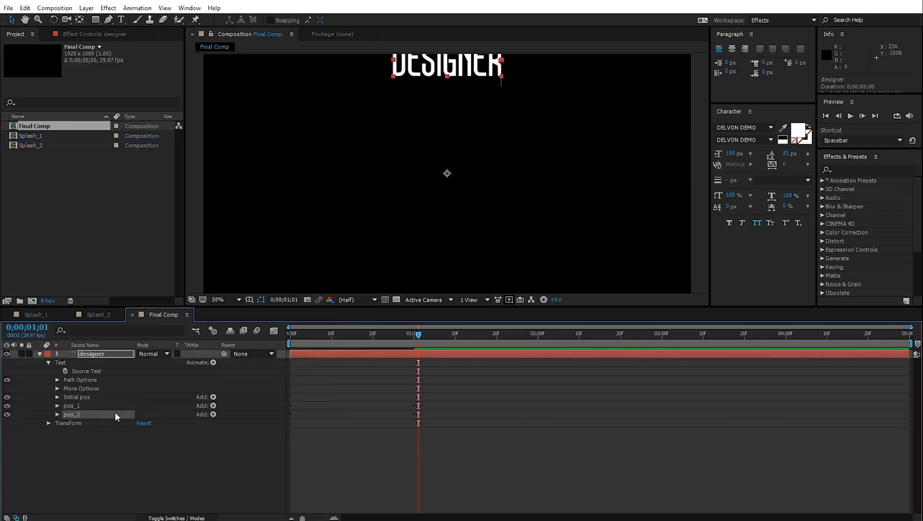
key(Return)
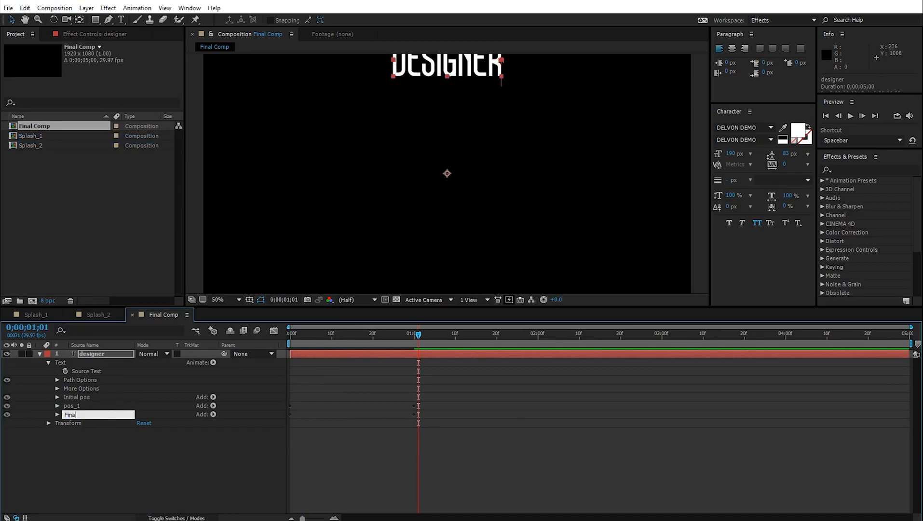
key(Return)
click(56, 415)
click(154, 431)
text(0)
key(Return)
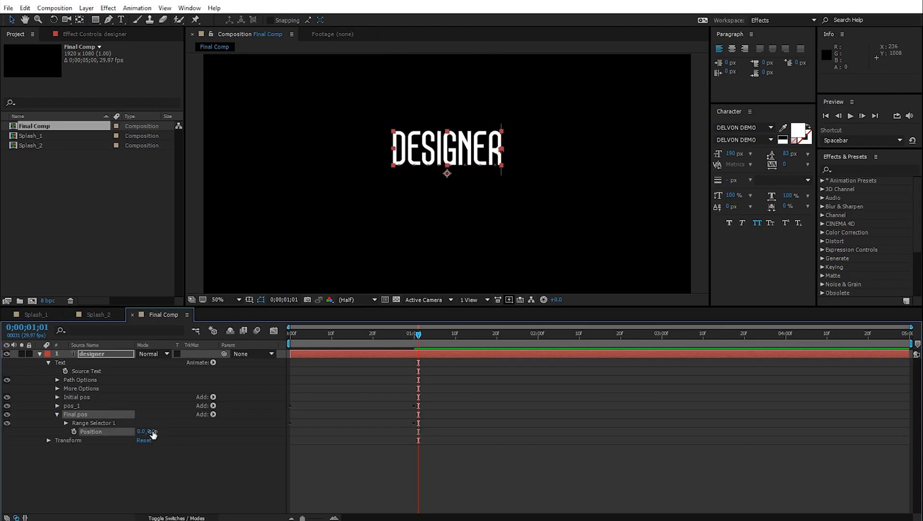
drag(152, 432, 163, 431)
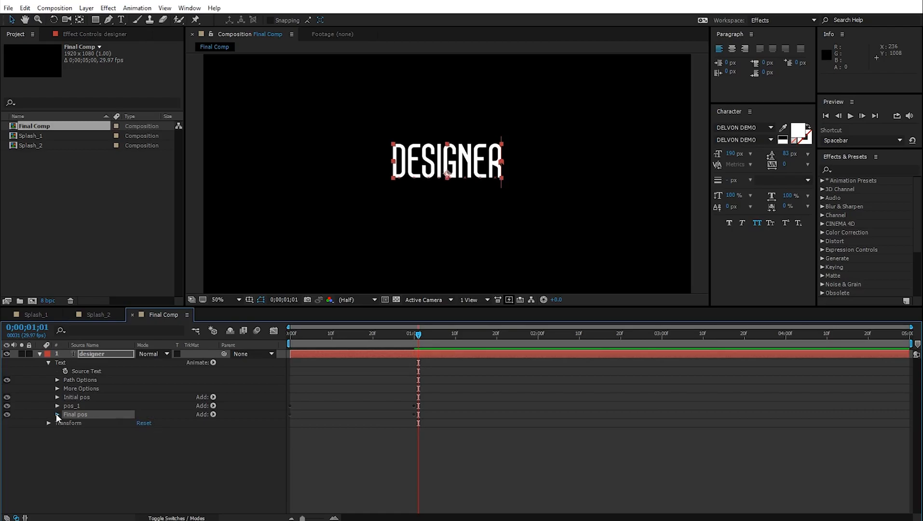
- Shift Final pos's two Offset keyframes about 10 frames later
click(64, 423)
drag(444, 445, 285, 456)
drag(316, 335, 289, 335)
key(space)
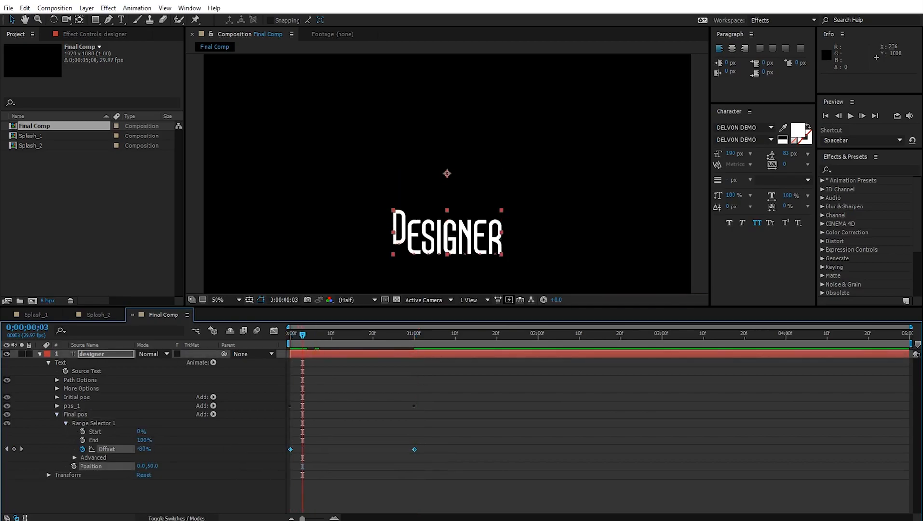
key(space)
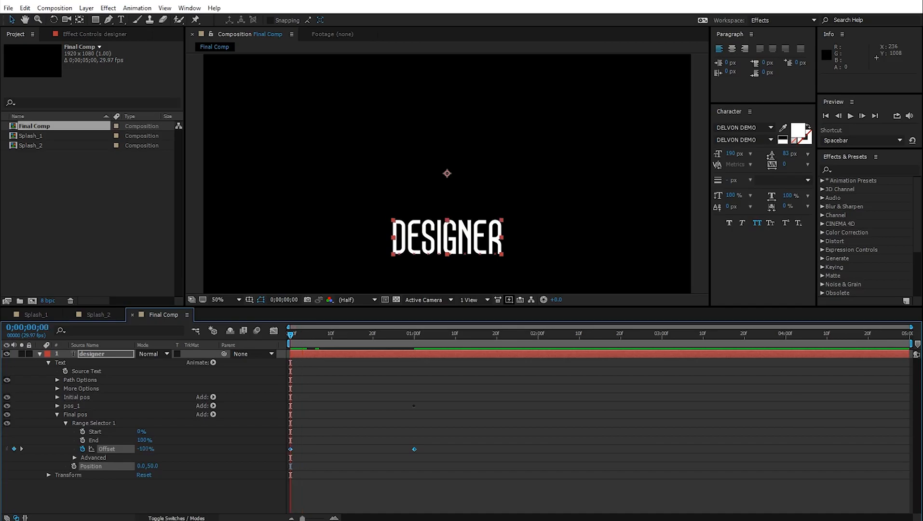
key(space)
drag(292, 449, 332, 448)
key(space)
key(space)
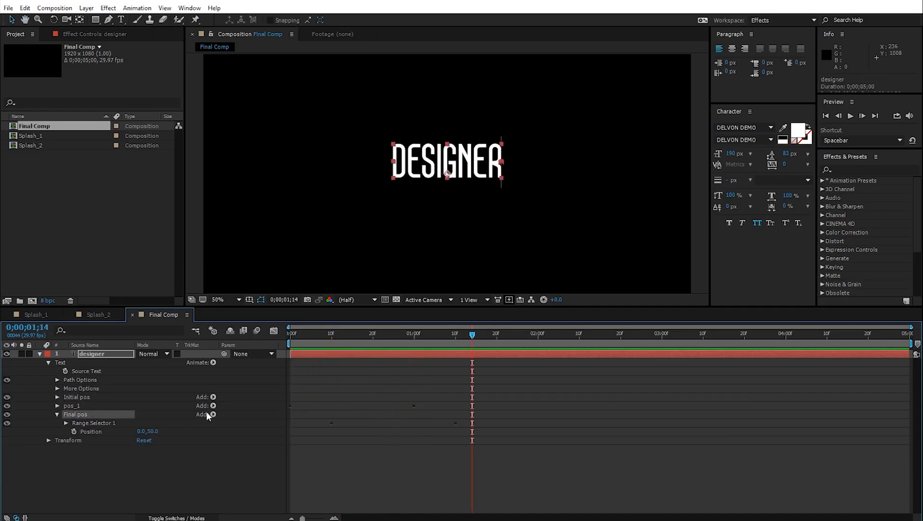
- Add an Opacity property to the Final pos text animator
click(213, 415)
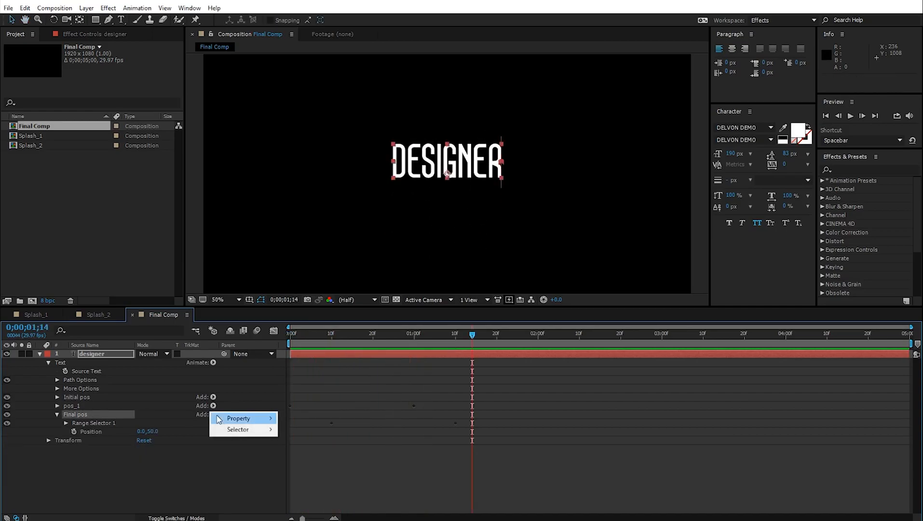
mouse_move(247, 418)
click(347, 293)
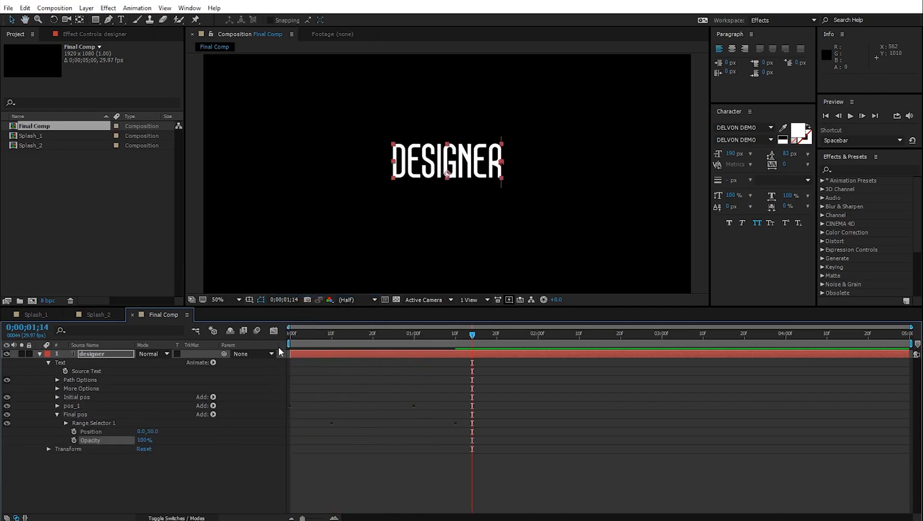
drag(387, 334, 402, 367)
- Give the Initial pos animator an Opacity property set to 0%
click(57, 398)
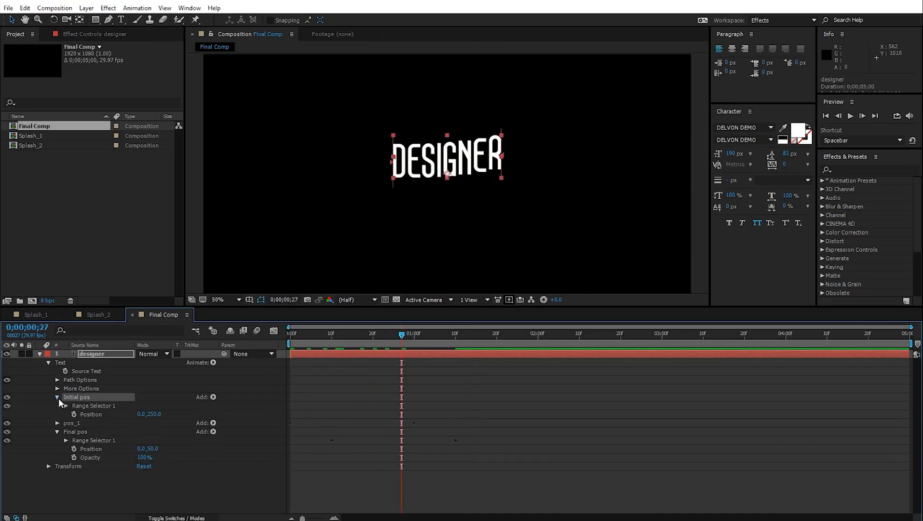
click(213, 397)
mouse_move(239, 401)
click(318, 275)
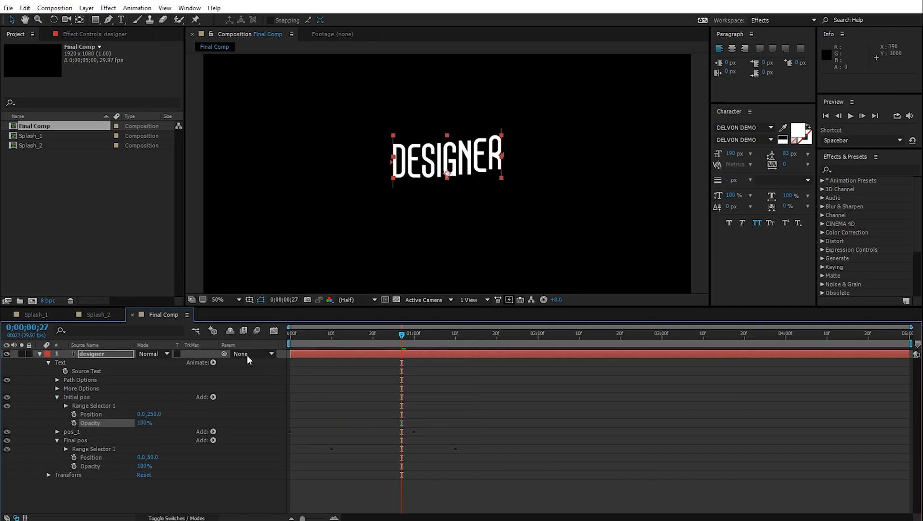
drag(143, 425, 123, 428)
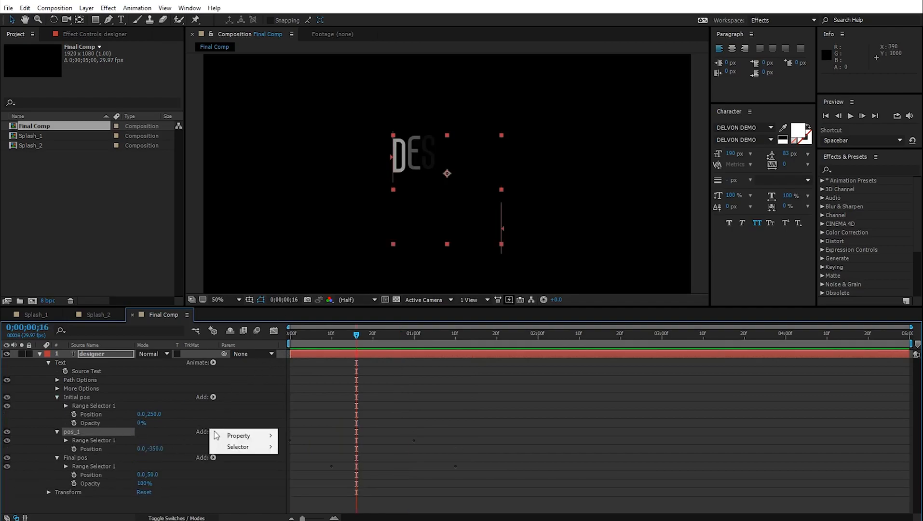
- Add Opacity to the pos_1 animator and preview the letters fading in
mouse_move(241, 436)
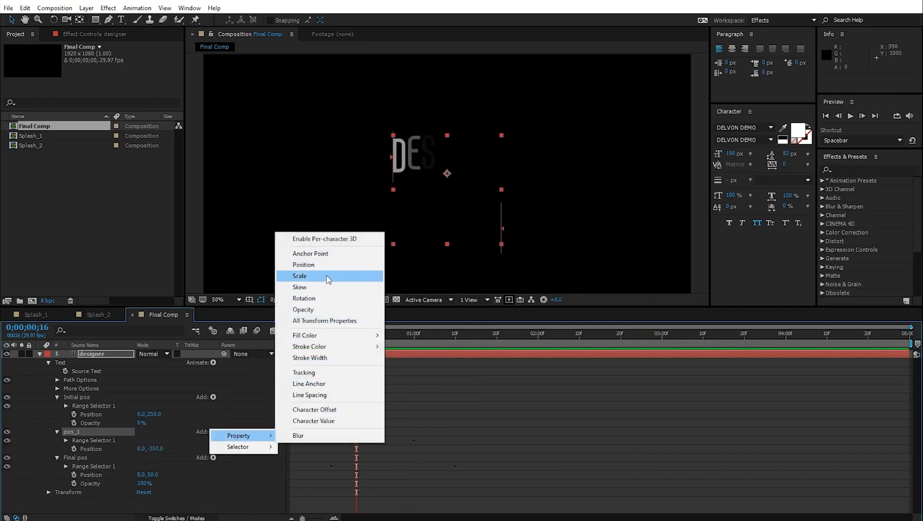
click(313, 311)
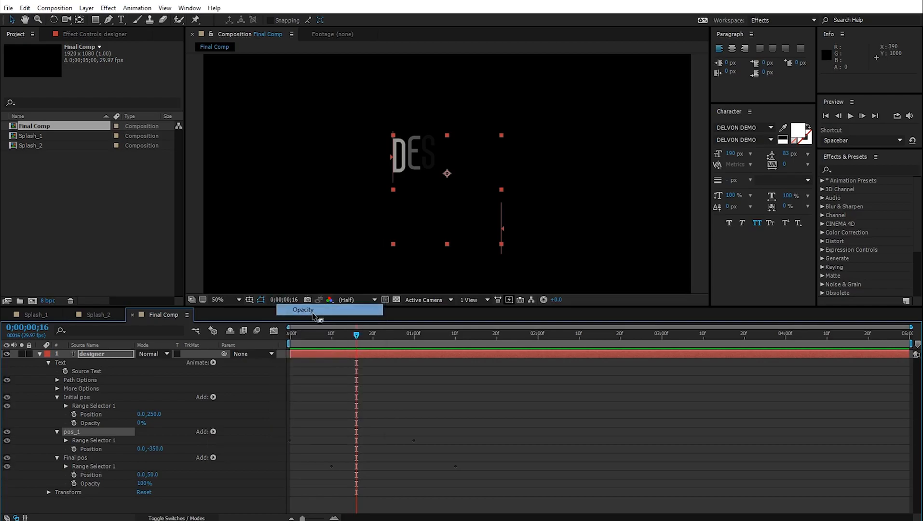
key(space)
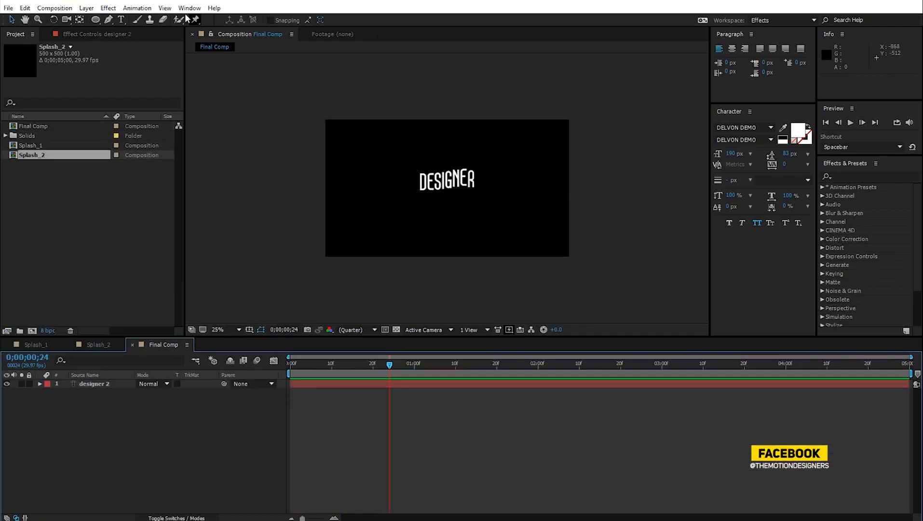
- Create a new orange solid layer and stretch it wider than the frame
click(86, 7)
mouse_move(97, 18)
click(280, 29)
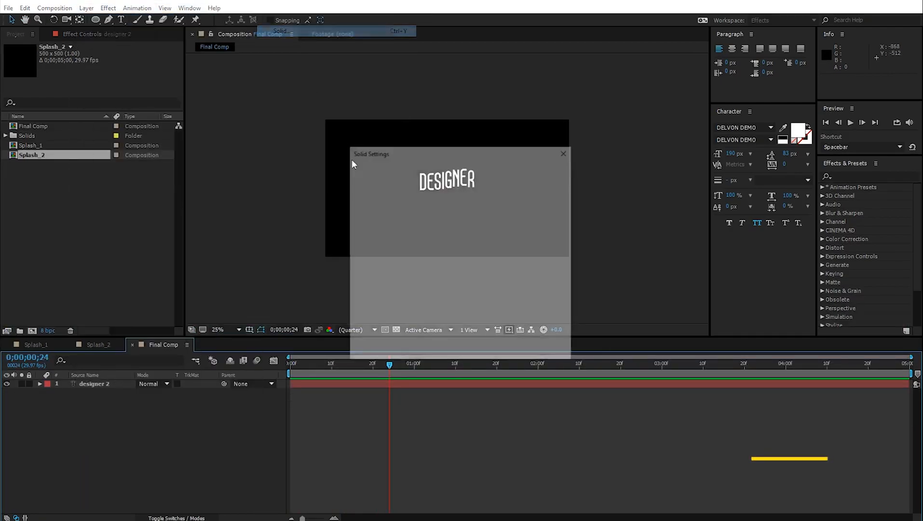
click(486, 347)
drag(324, 190, 253, 188)
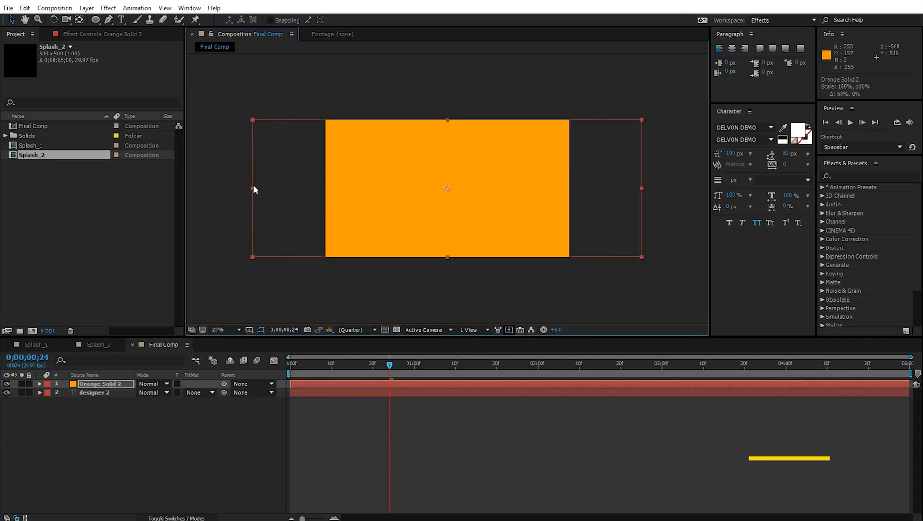
click(156, 427)
- Draw a closed Pen mask on the orange solid with a wavy lower edge
click(108, 20)
click(101, 384)
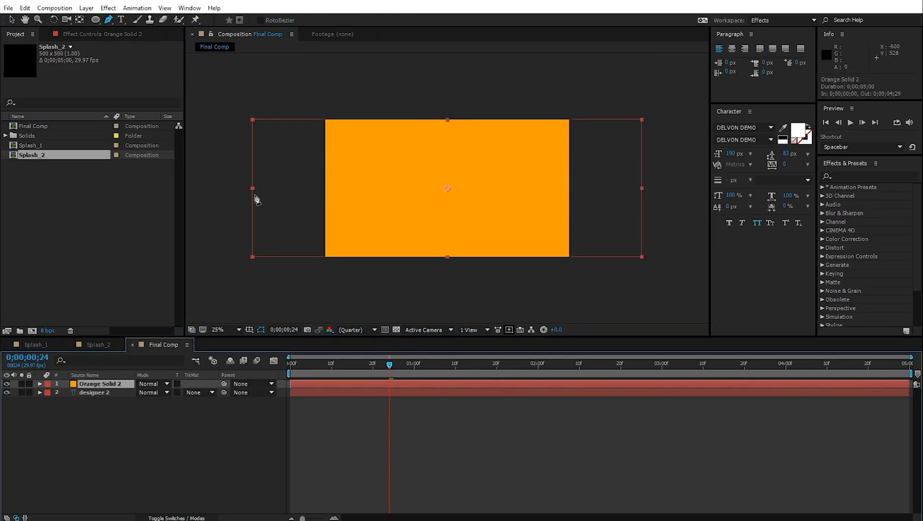
drag(239, 171, 296, 169)
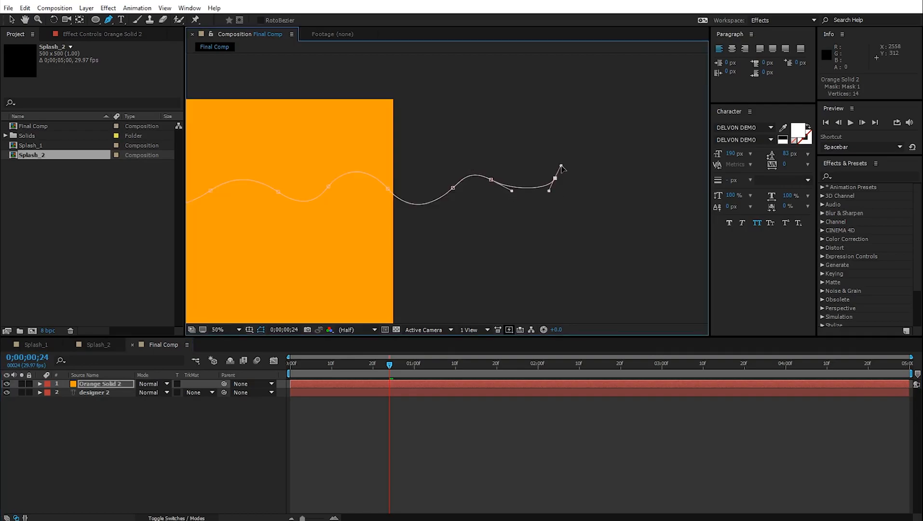
drag(561, 166, 582, 155)
drag(611, 180, 627, 198)
scroll(539, 212, down, 3)
click(581, 148)
click(353, 133)
click(295, 186)
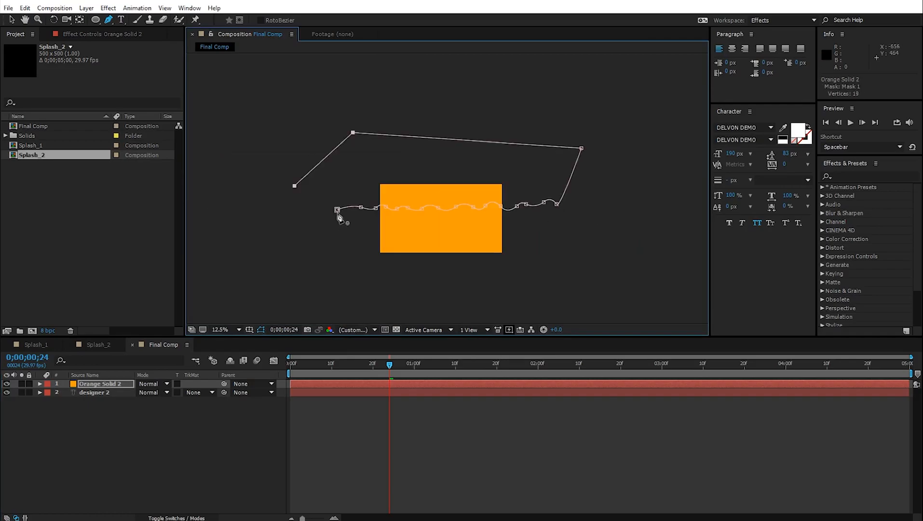
click(337, 210)
click(13, 21)
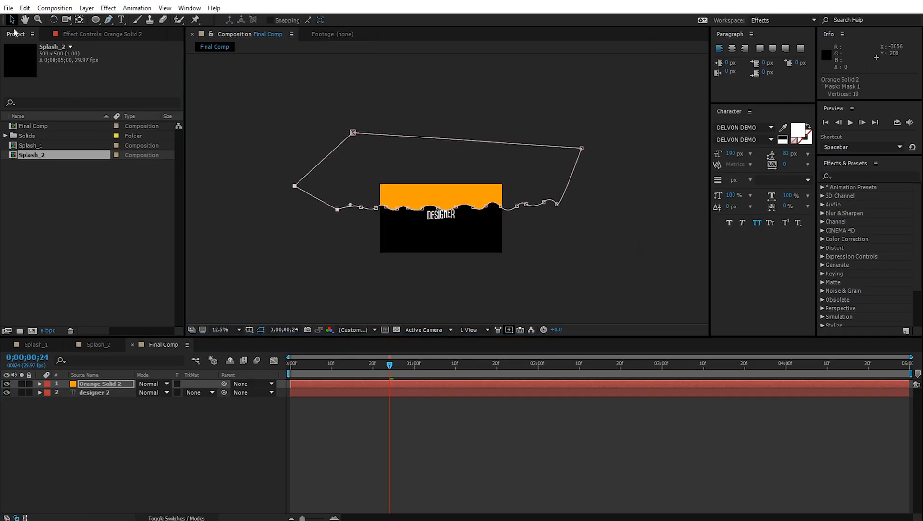
click(37, 384)
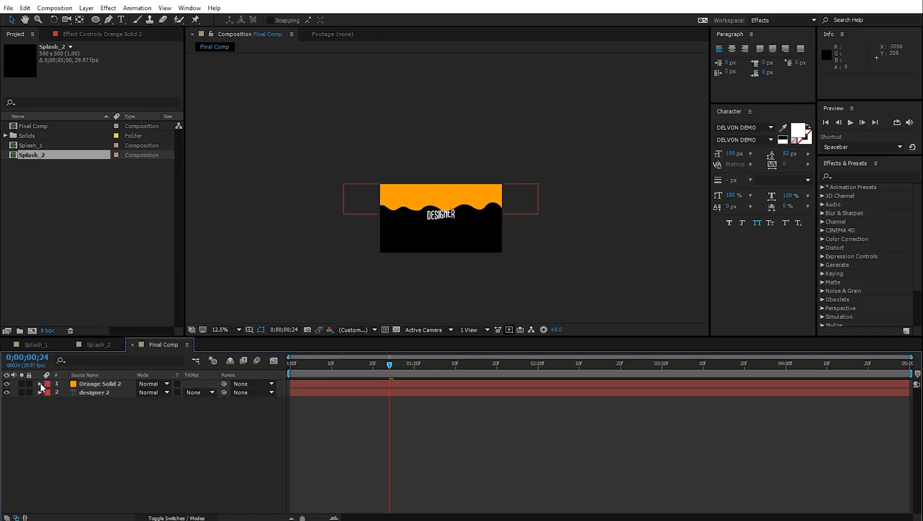
- Set the orange solid's Mask 1 mode to Subtract
click(41, 384)
click(119, 384)
key(m)
click(154, 395)
click(165, 426)
key(period)
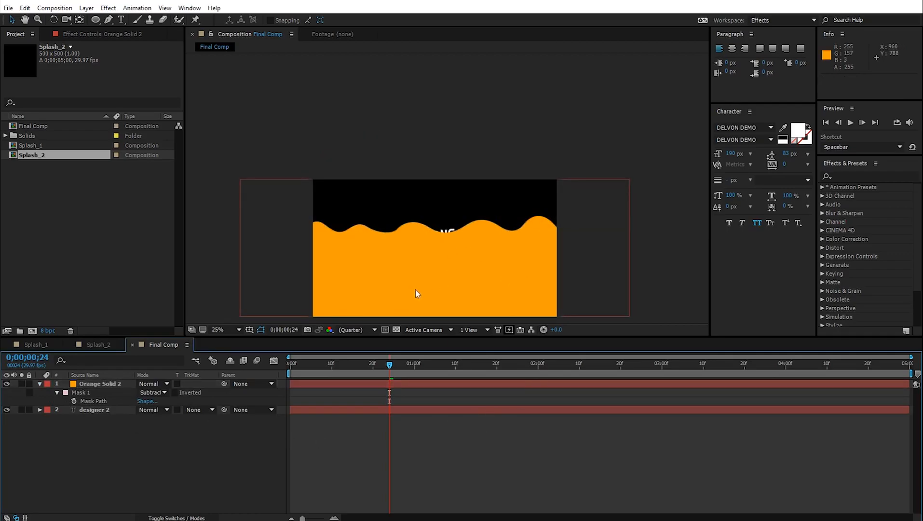
click(40, 386)
click(40, 384)
- Keyframe the orange solid moving from lower left at frame 0 to upper right at 1;20
drag(496, 280, 315, 317)
click(319, 364)
drag(307, 375, 167, 424)
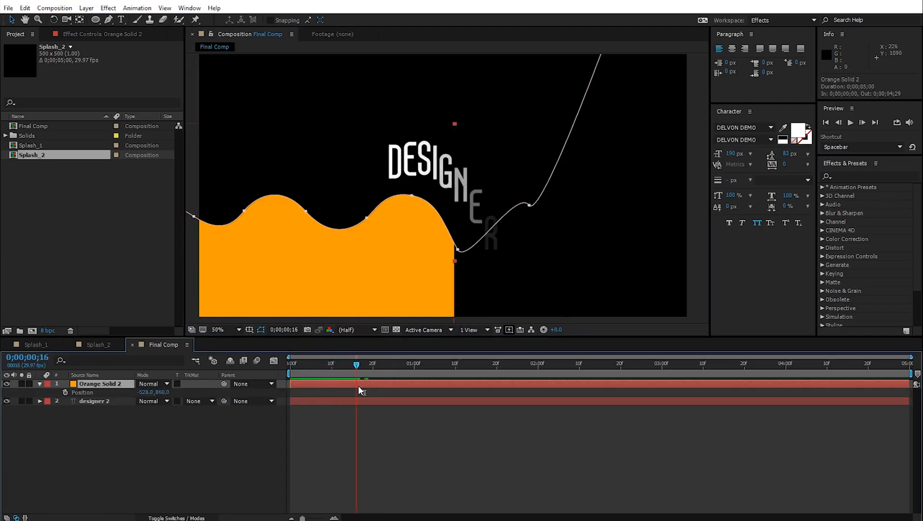
click(65, 392)
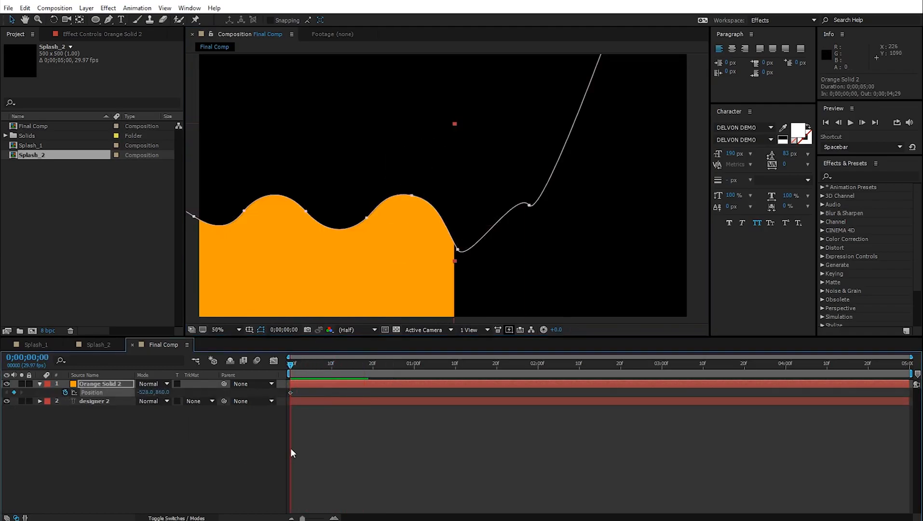
key(shift+Page_Down)
key(shift+Page_Down)
key(shift+Page_Down)
key(shift+Page_Down)
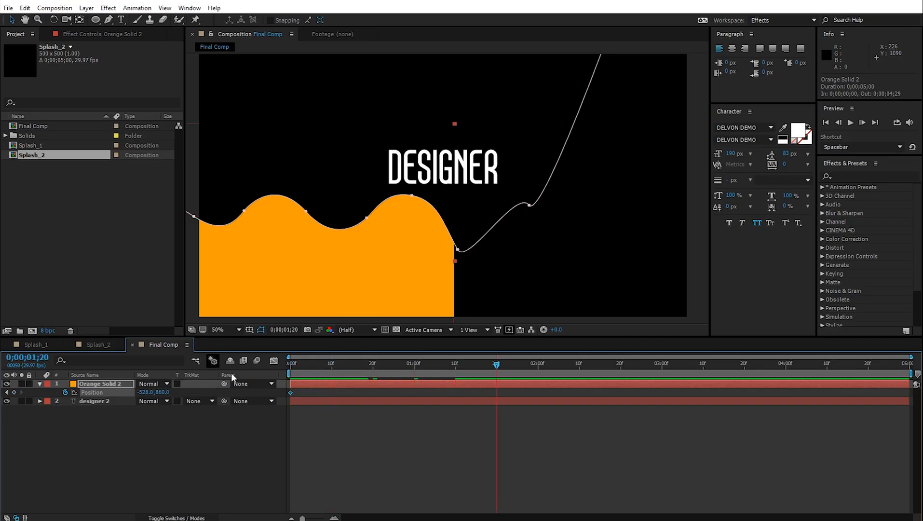
key(comma)
drag(377, 238, 719, 198)
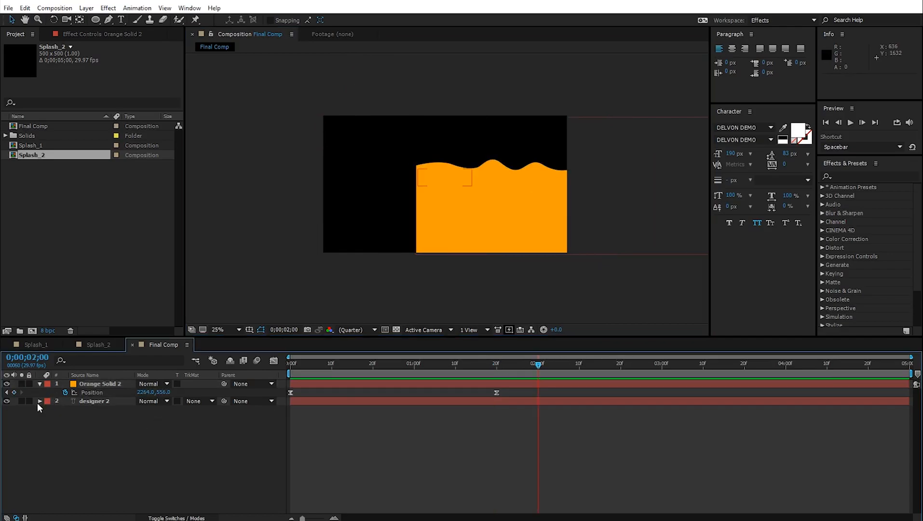
- Duplicate designer 2 into designer 3 and move Orange Solid 2 below it
click(91, 403)
click(24, 7)
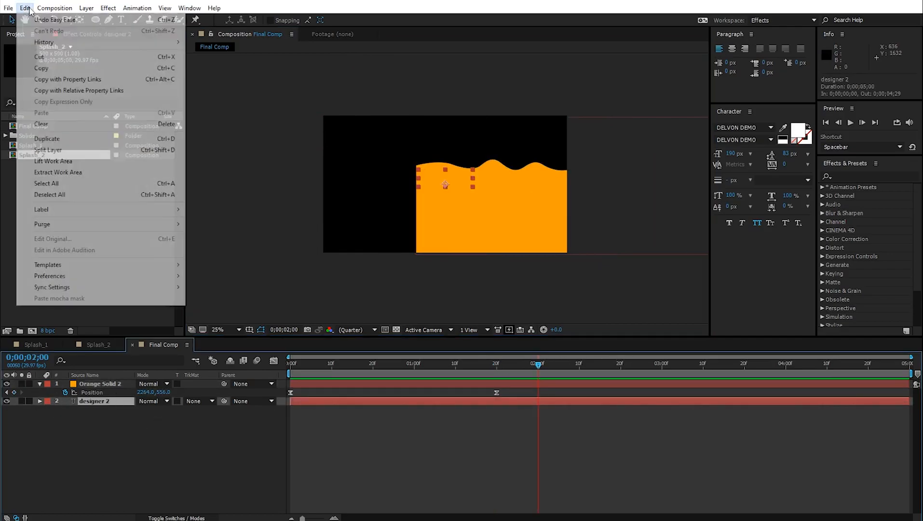
click(76, 140)
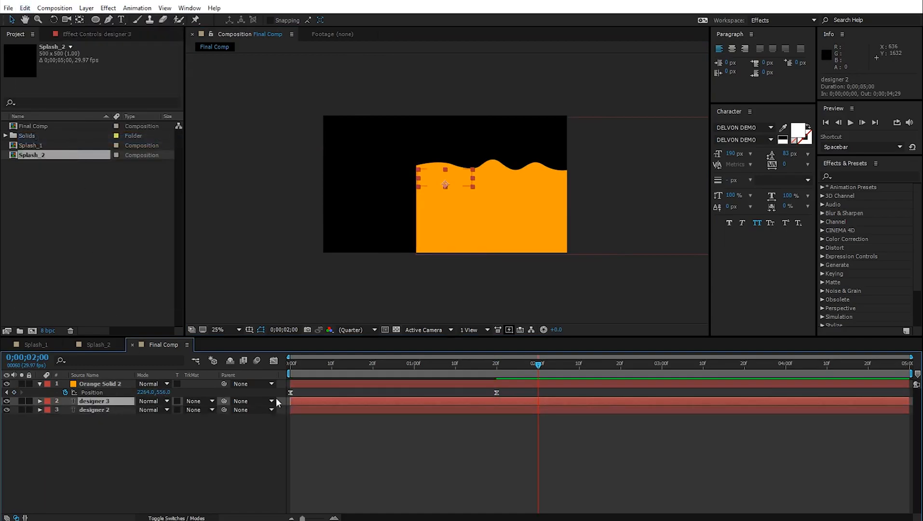
key(slash)
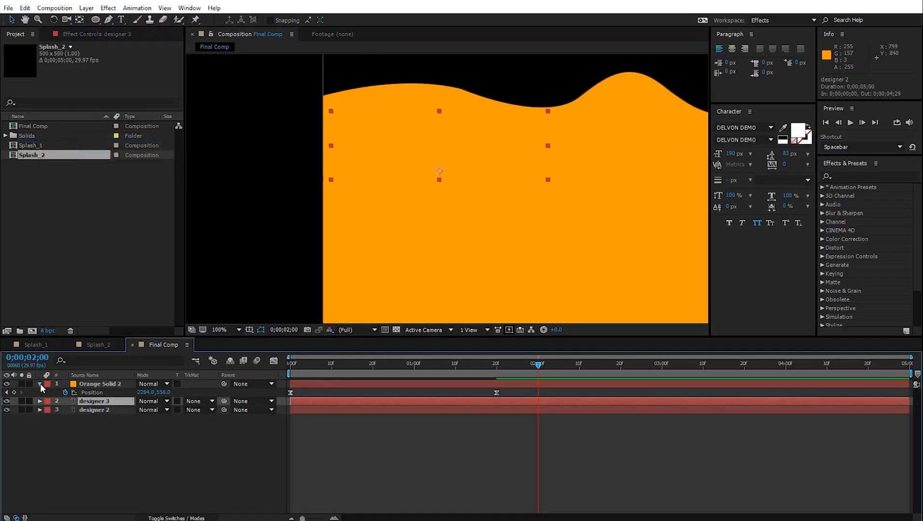
click(39, 384)
drag(97, 384, 101, 393)
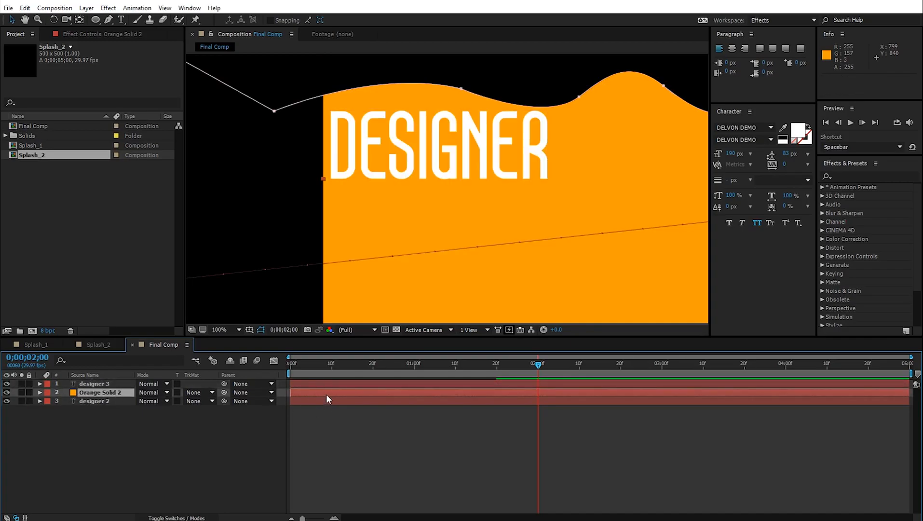
- Shift Orange Solid 2 so its wave animation starts at 0;19
key(p)
drag(365, 366, 418, 387)
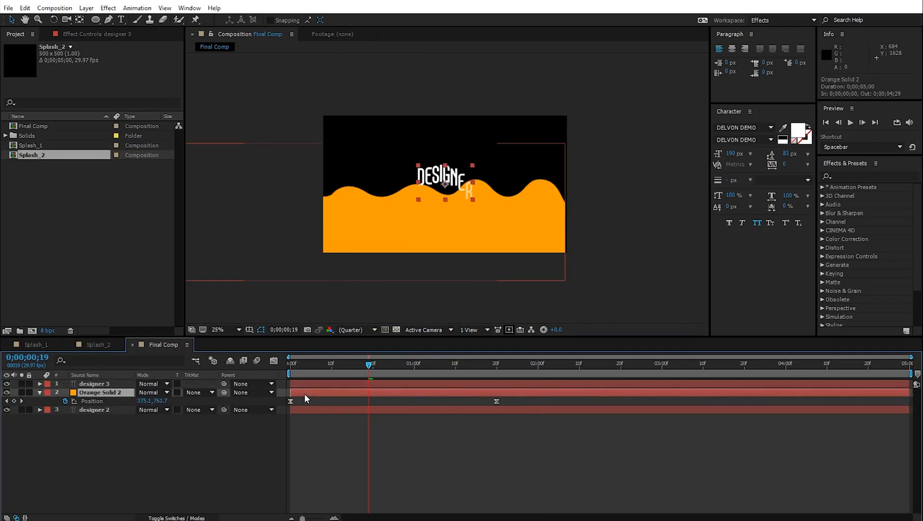
drag(305, 394, 380, 398)
key(space)
drag(438, 373, 381, 384)
- Set Orange Solid 2's track matte to Alpha Matte 'designer 3' and preview
click(194, 392)
click(220, 415)
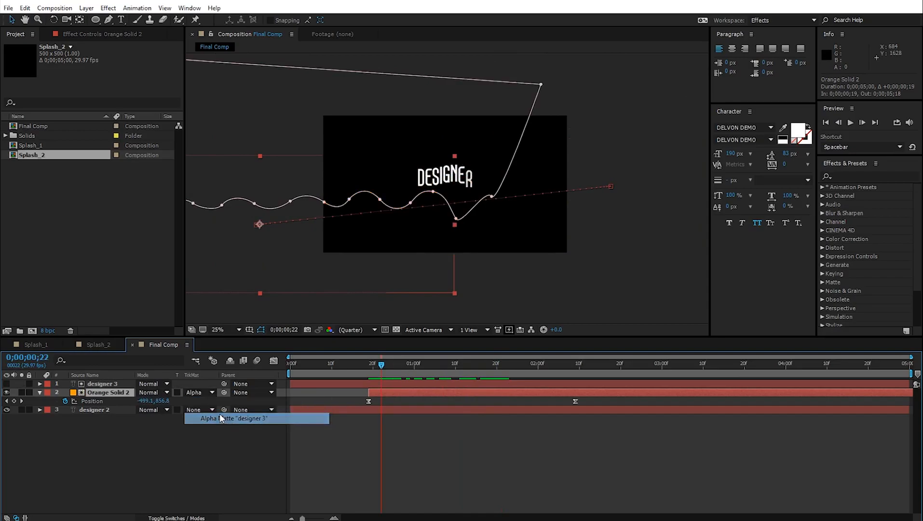
click(427, 423)
key(space)
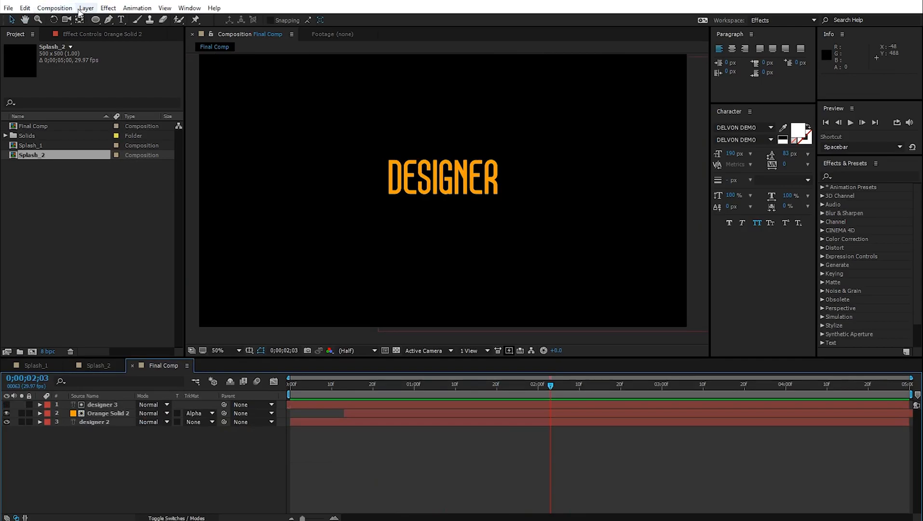
- Create a new solid layer with a teal gray-cyan colour for the background
click(80, 9)
mouse_move(217, 19)
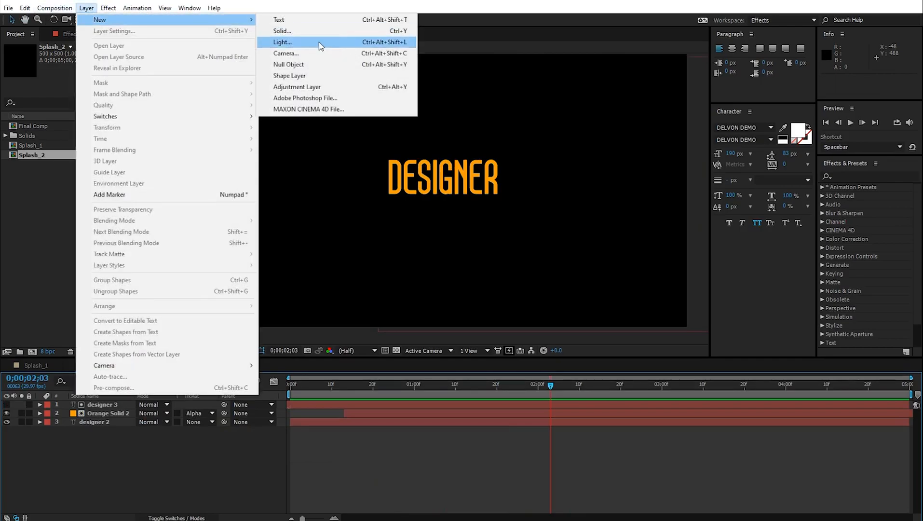
click(319, 43)
click(455, 321)
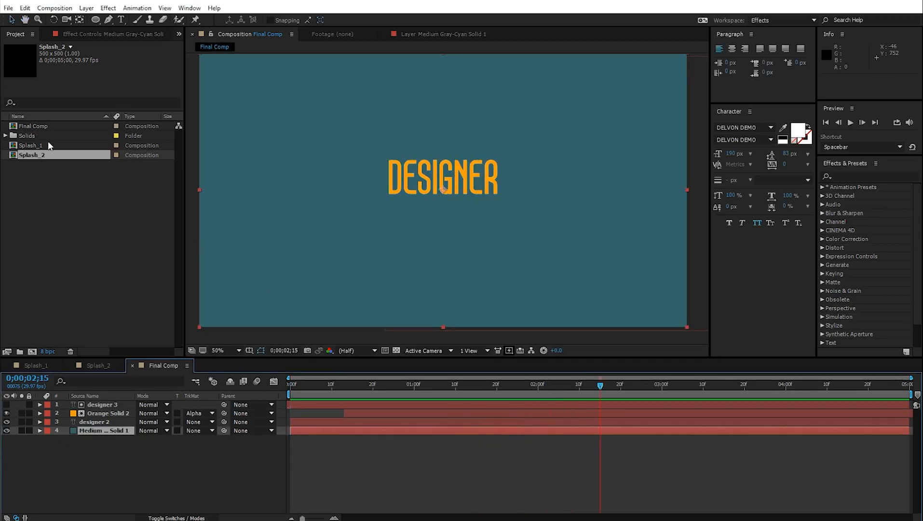
- Place the Splash_1 comp as the top layer, then bring Splash_2 into the composition
drag(50, 145, 160, 406)
drag(292, 386, 285, 416)
key(space)
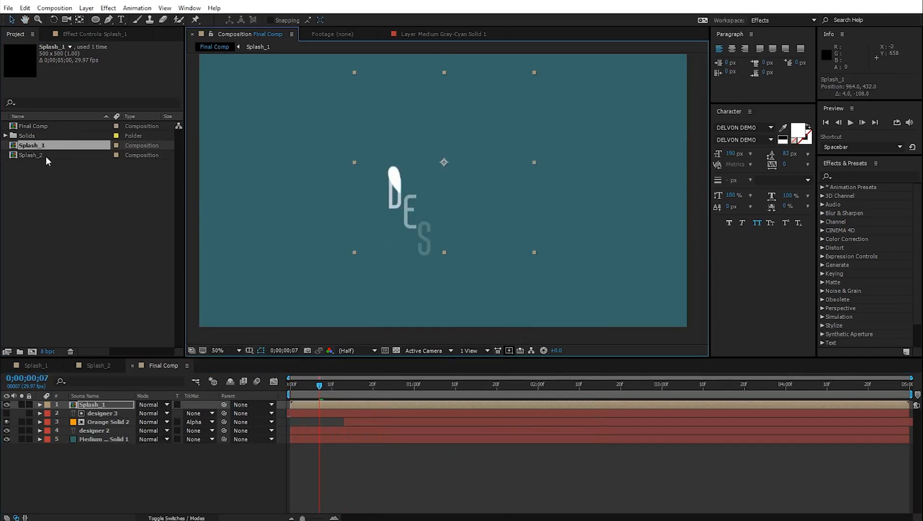
drag(46, 158, 342, 403)
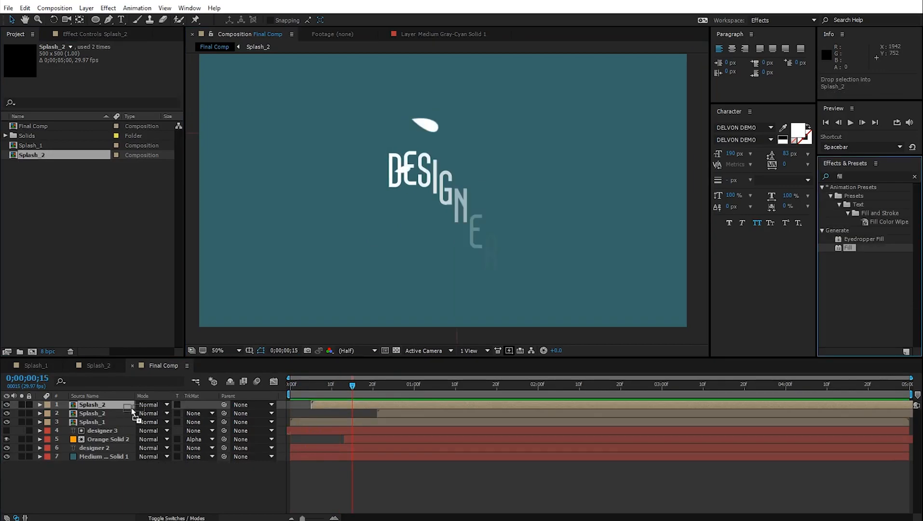
- Apply the Fill effect to the Splash_2 layer and check the orange text fill
drag(849, 248, 236, 326)
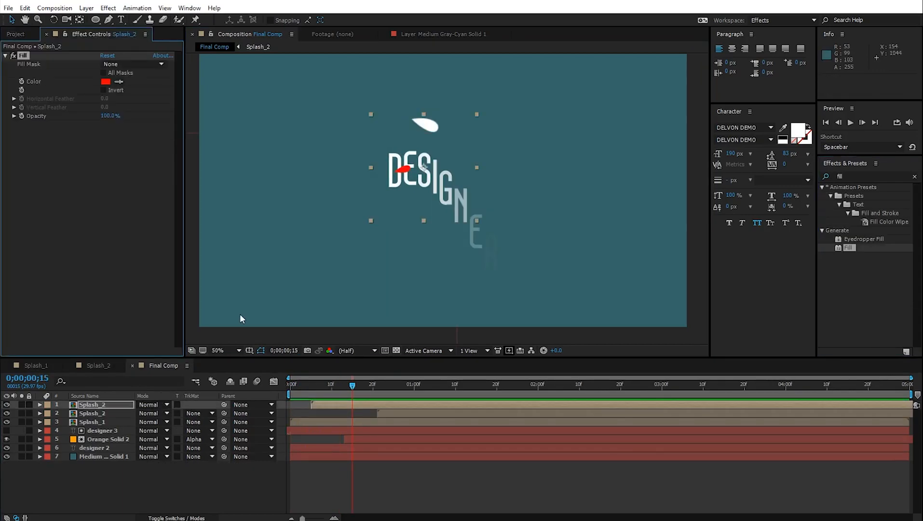
drag(345, 403, 527, 388)
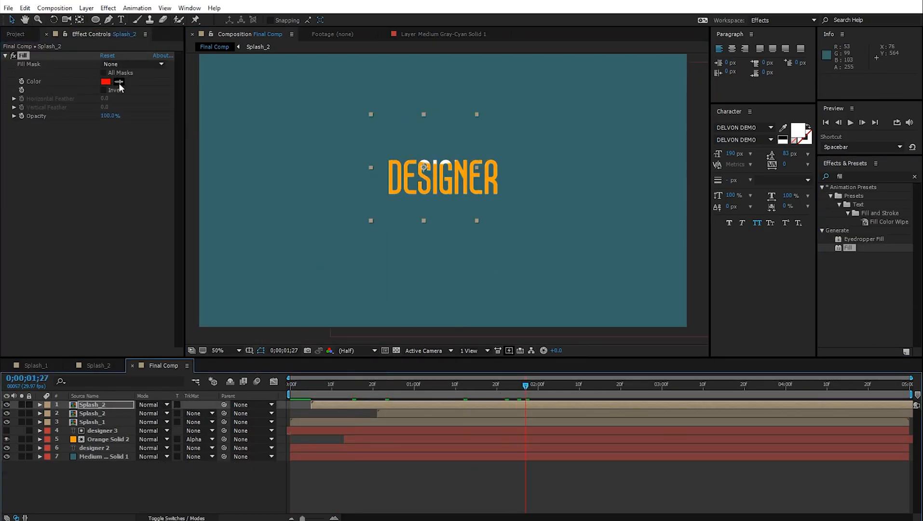